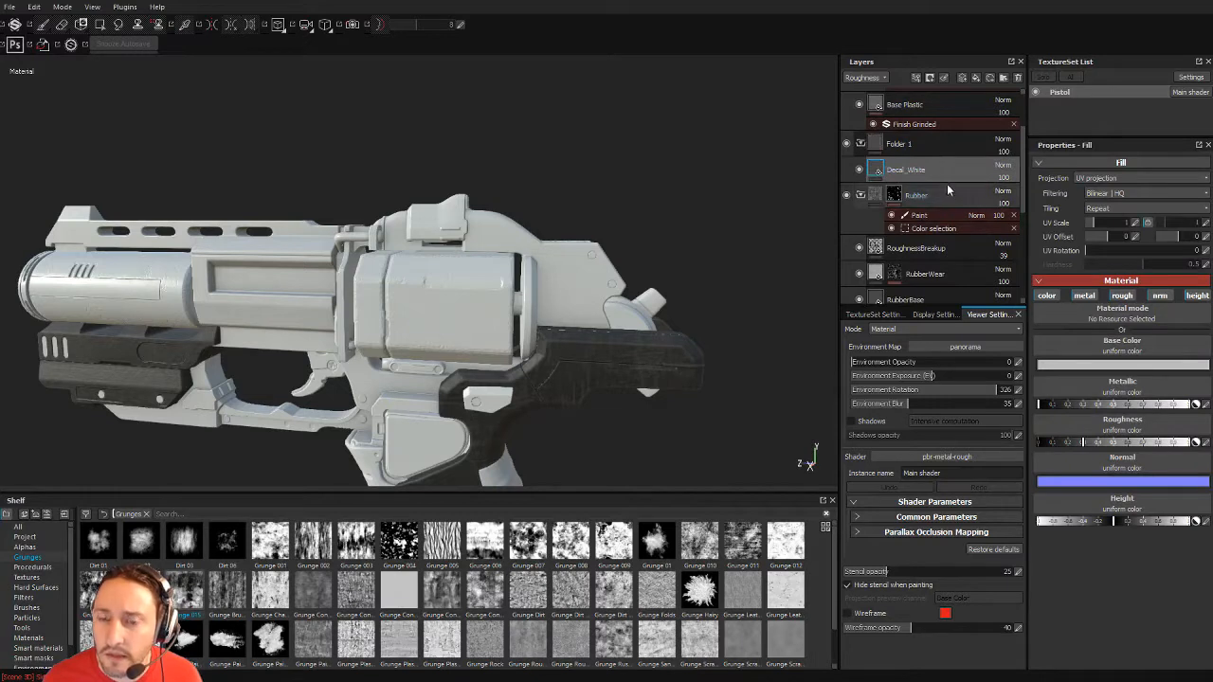
Step: Rename Folder 1, which sits above the Decal_White fill layer, as DecalsAll
left_click(878, 170)
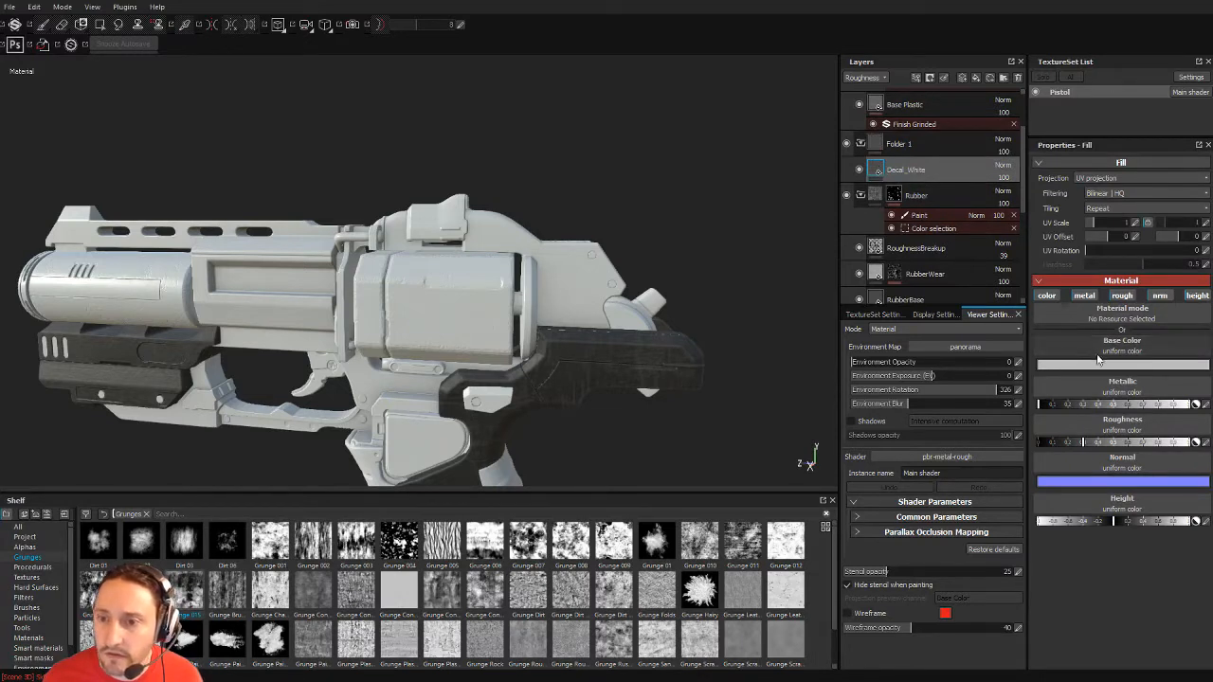
left_click(905, 144)
double_click(900, 144)
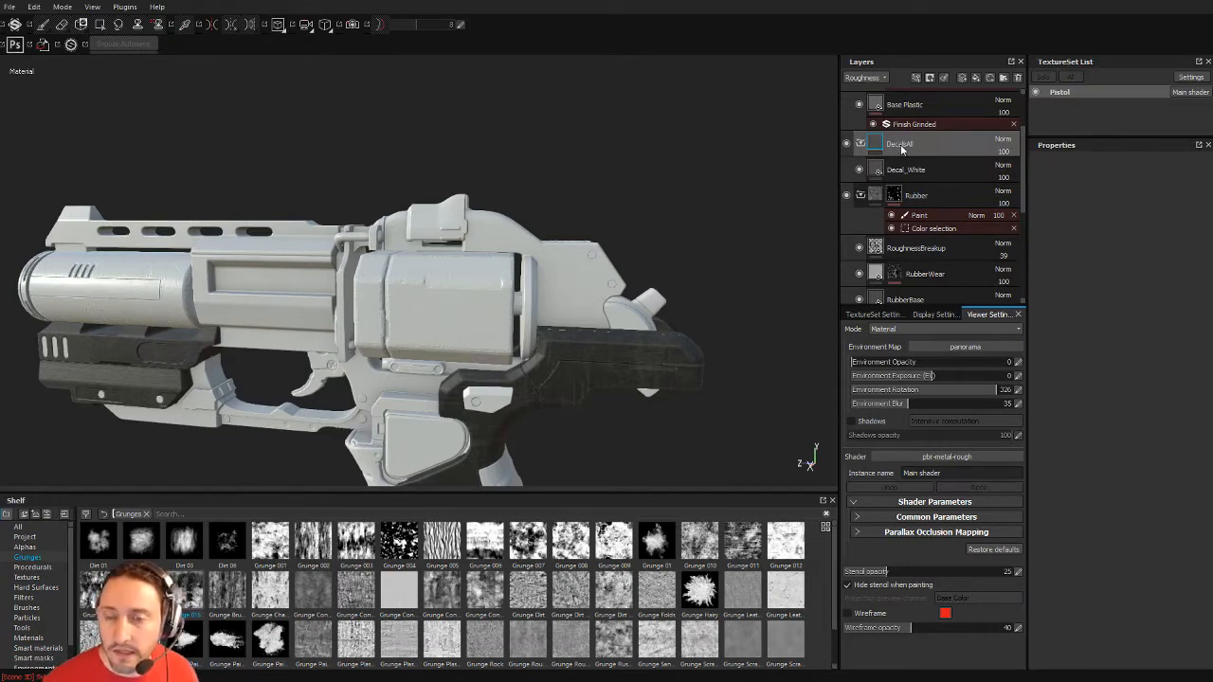
key("Return")
left_click(878, 170)
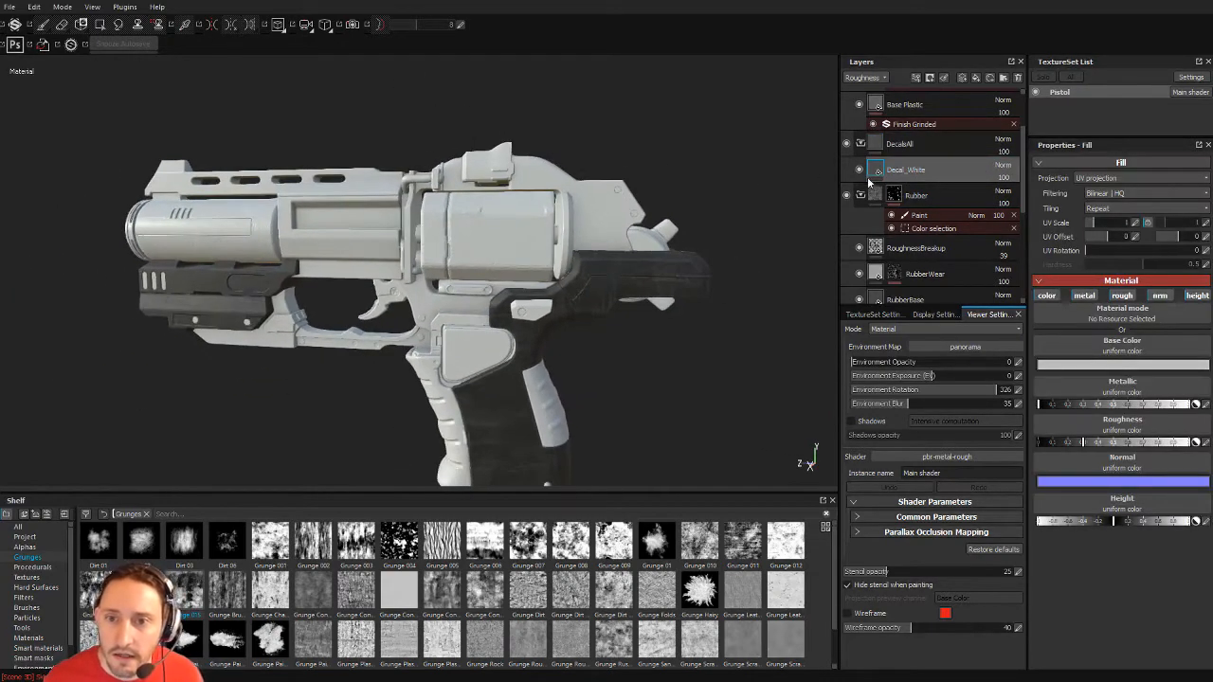
Step: Add a black mask to the Decal_White fill layer
right_click(905, 165)
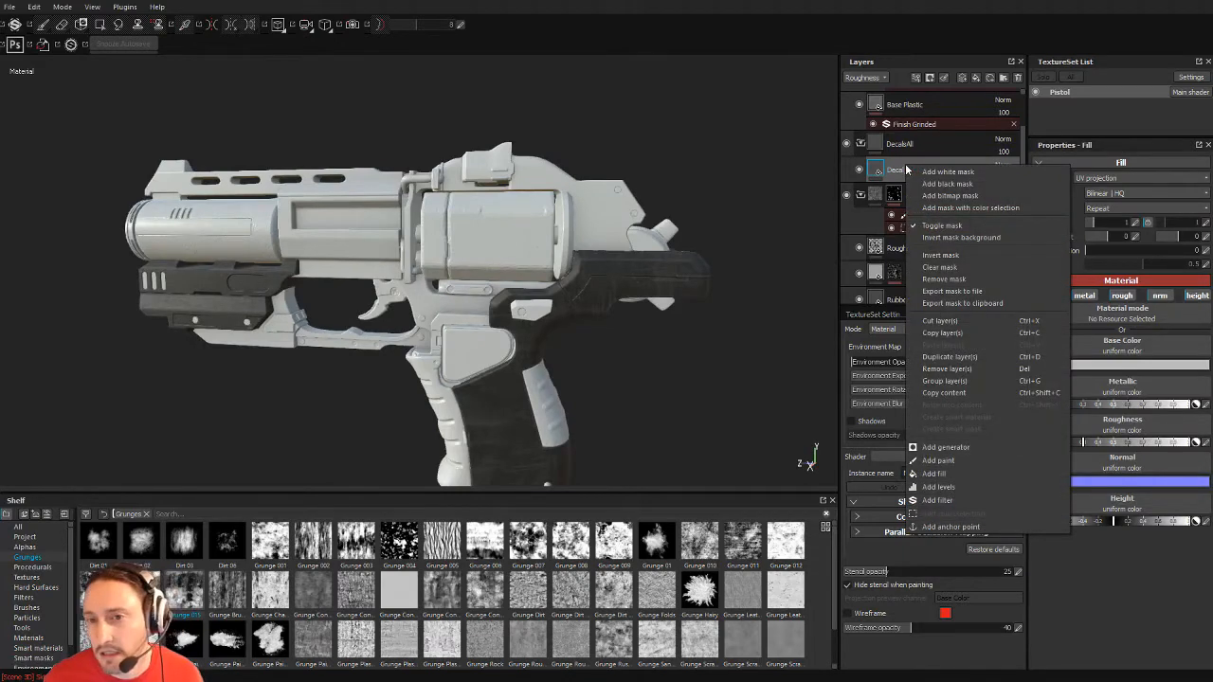
left_click(900, 146)
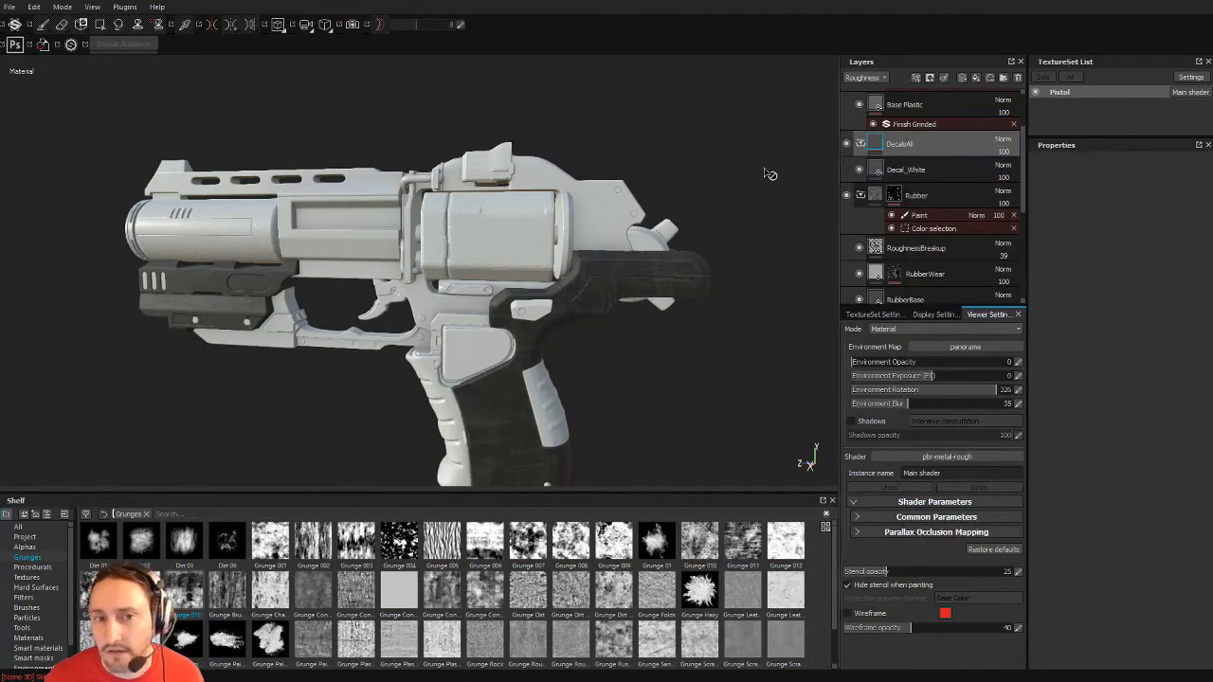
left_click(912, 172)
right_click(911, 171)
left_click(958, 185)
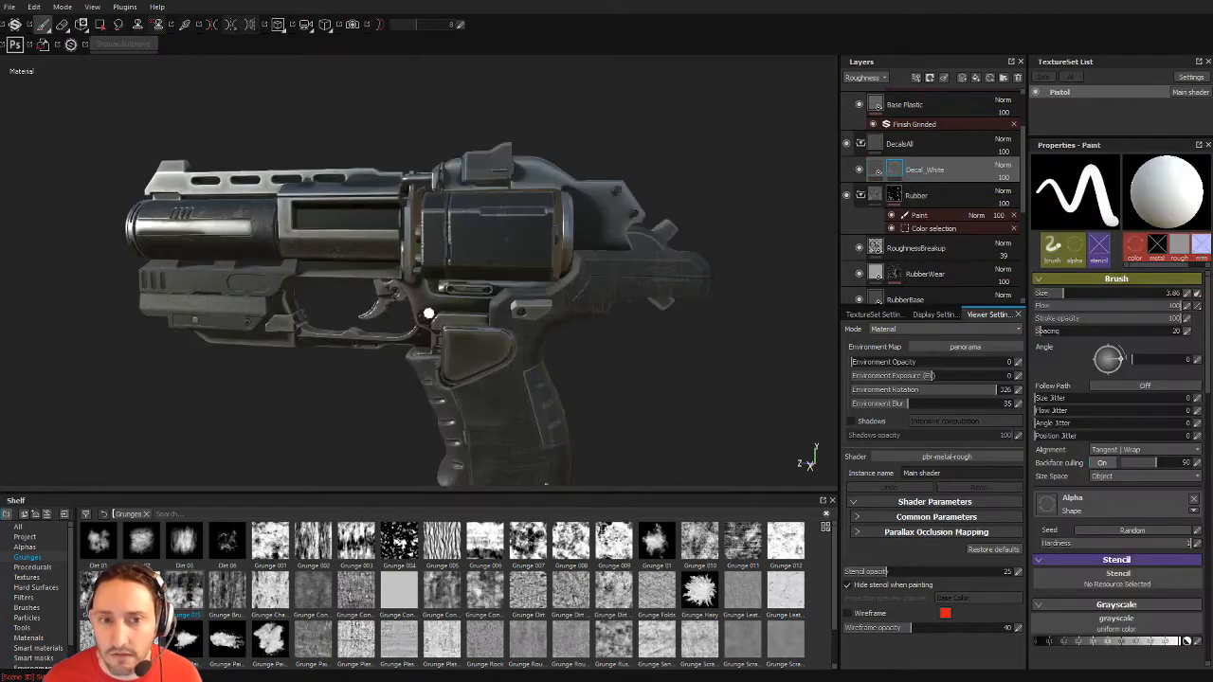
Step: Rotate the environment lighting around the pistol and undo the white test patch painted on the cylinder
middle_click_drag(486, 242, 474, 308, "alt")
right_click_drag(530, 327, 590, 390, "alt")
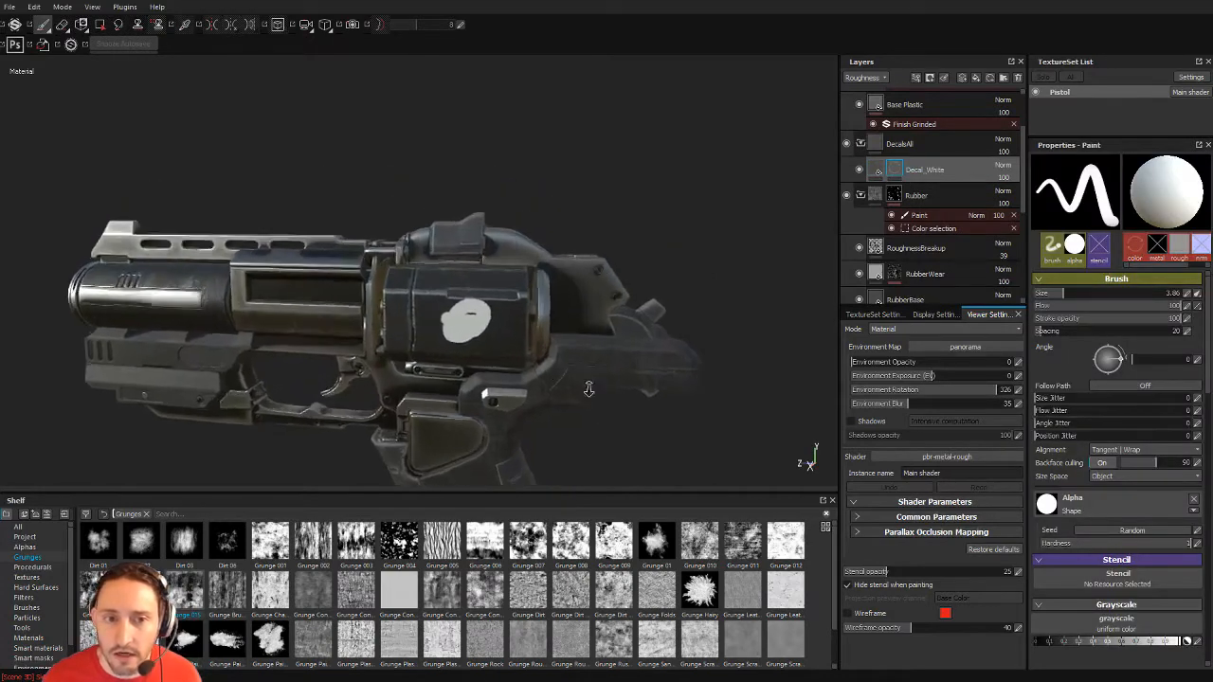
left_click_drag(589, 390, 511, 403, "alt")
right_click_drag(511, 403, 702, 471, "shift")
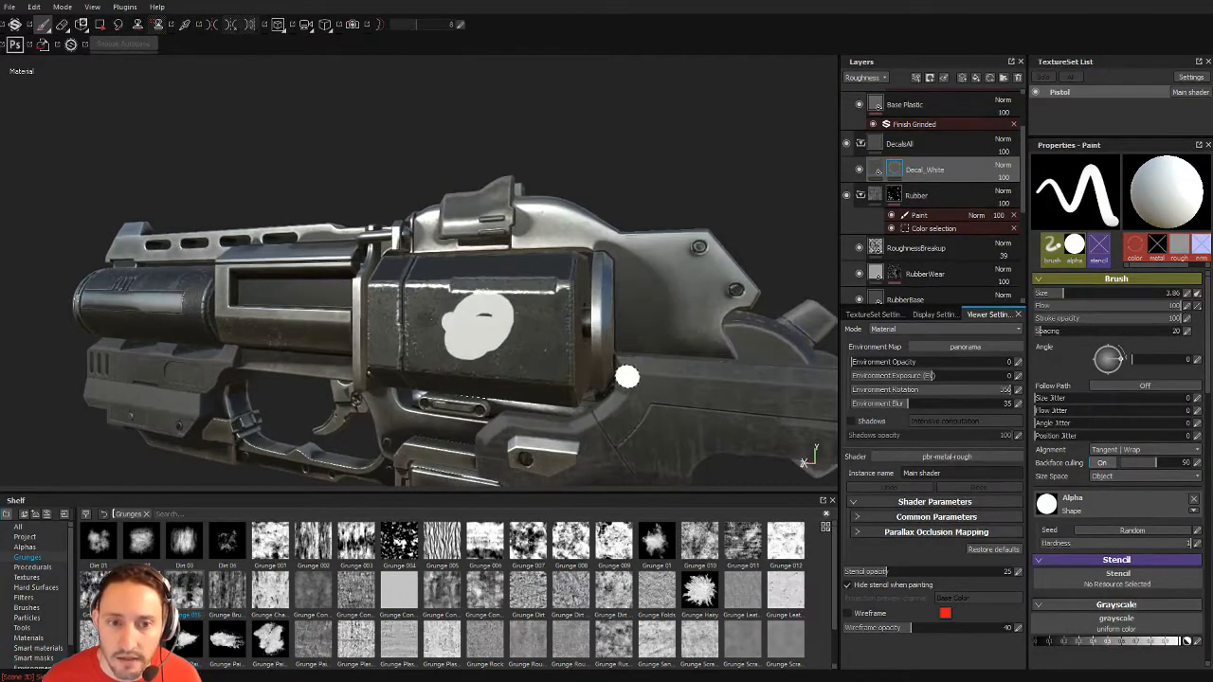
key("ctrl+z")
Step: Snap the camera to a straight side view of the pistol and switch the viewport to orthographic projection
left_click_drag(588, 361, 682, 365, "alt+shift")
right_click_drag(682, 365, 321, 204, "alt")
middle_click_drag(321, 204, 204, 78, "alt")
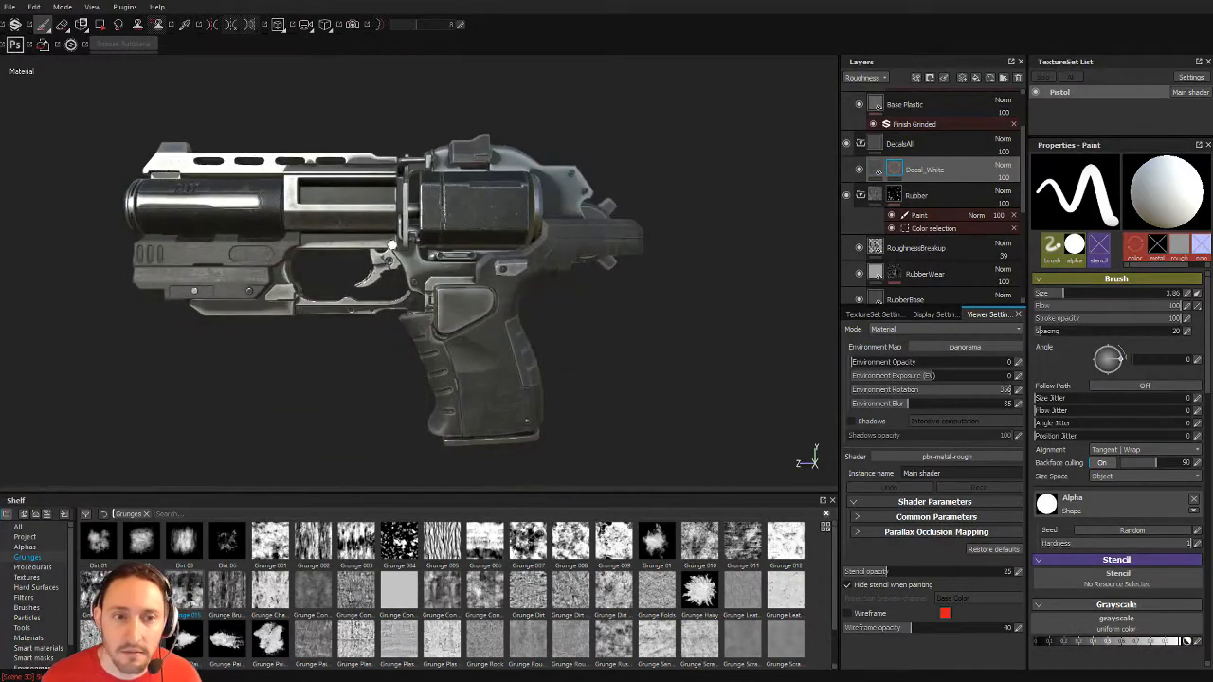
left_click(325, 26)
left_click(346, 56)
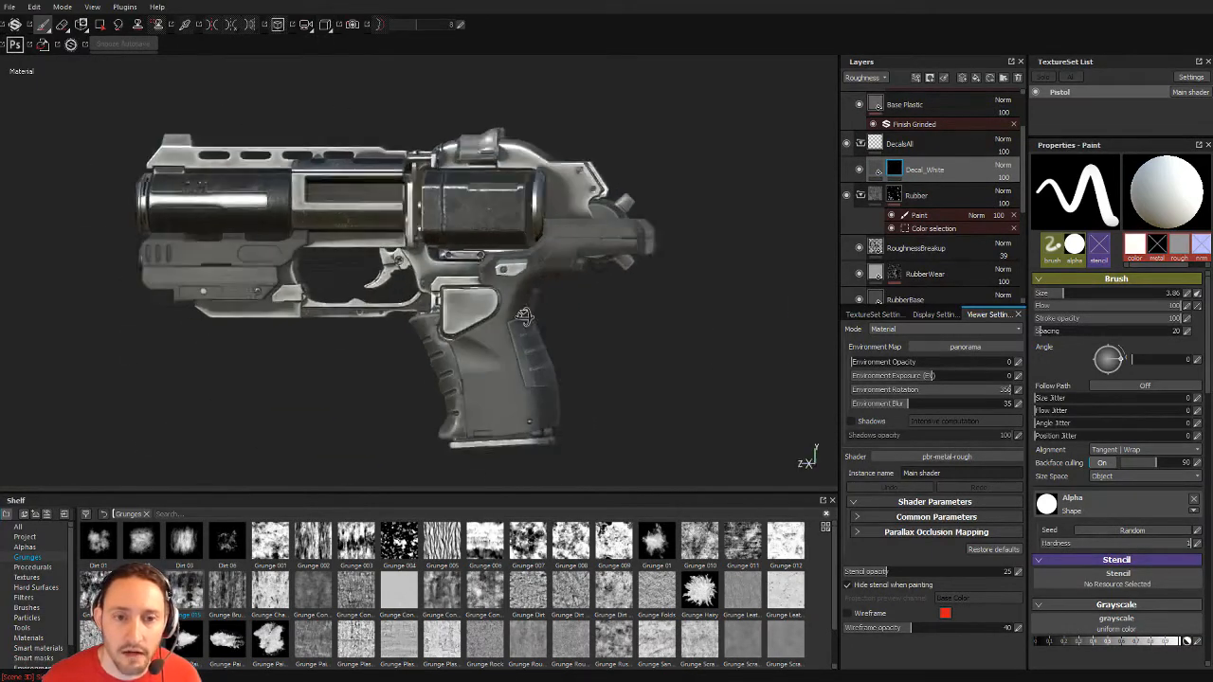
Step: Paint a wide diagonal white stripe across the cylinder and a thinner parallel one beside it with brush size 1.92
right_click_drag(417, 248, 426, 318, "alt")
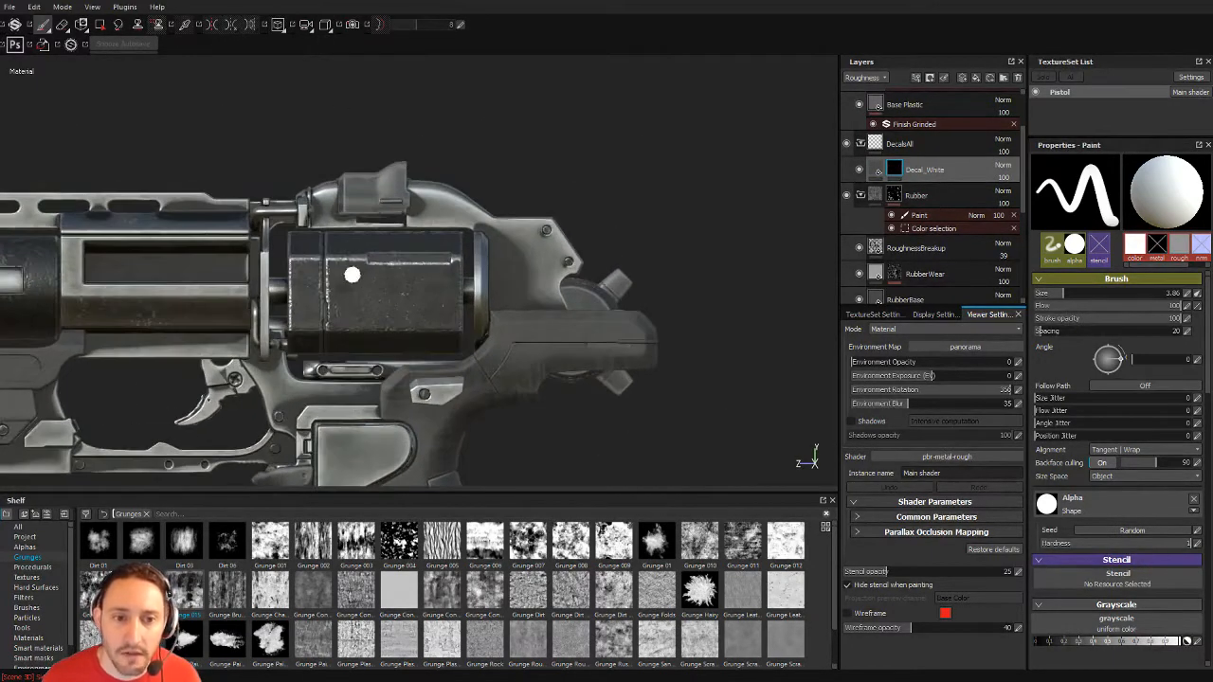
left_click(417, 356, "shift")
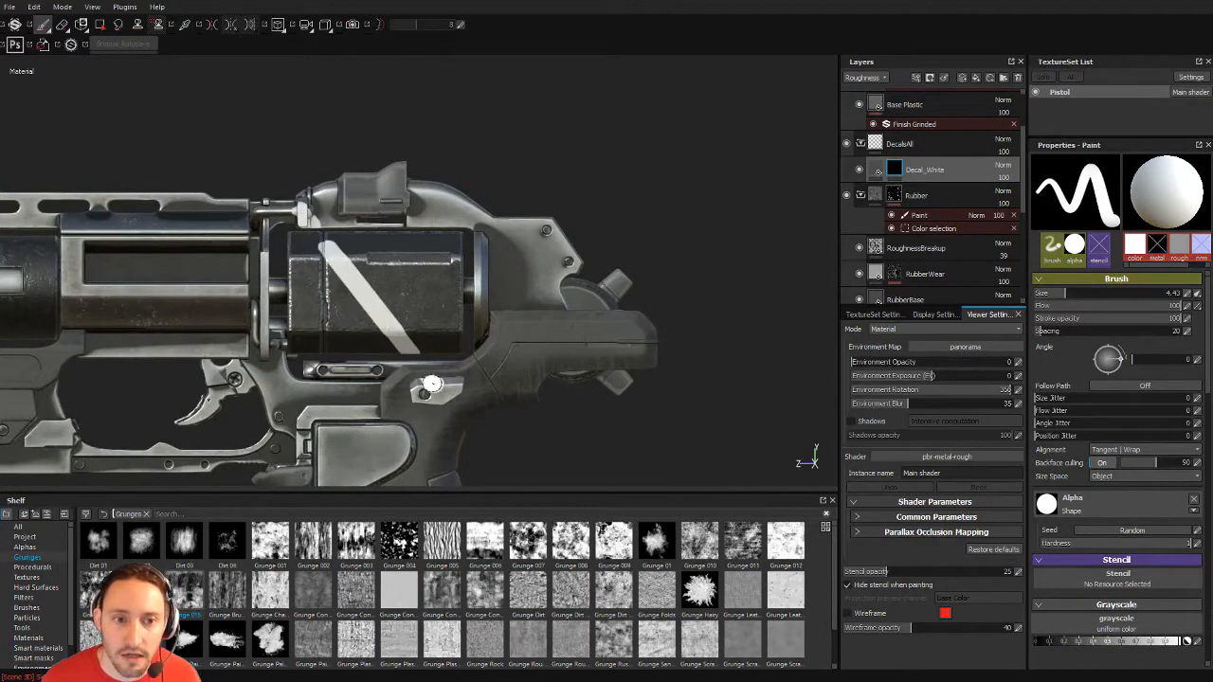
key("bracketleft")
key("bracketleft")
left_click(348, 244)
left_click(441, 352, "shift")
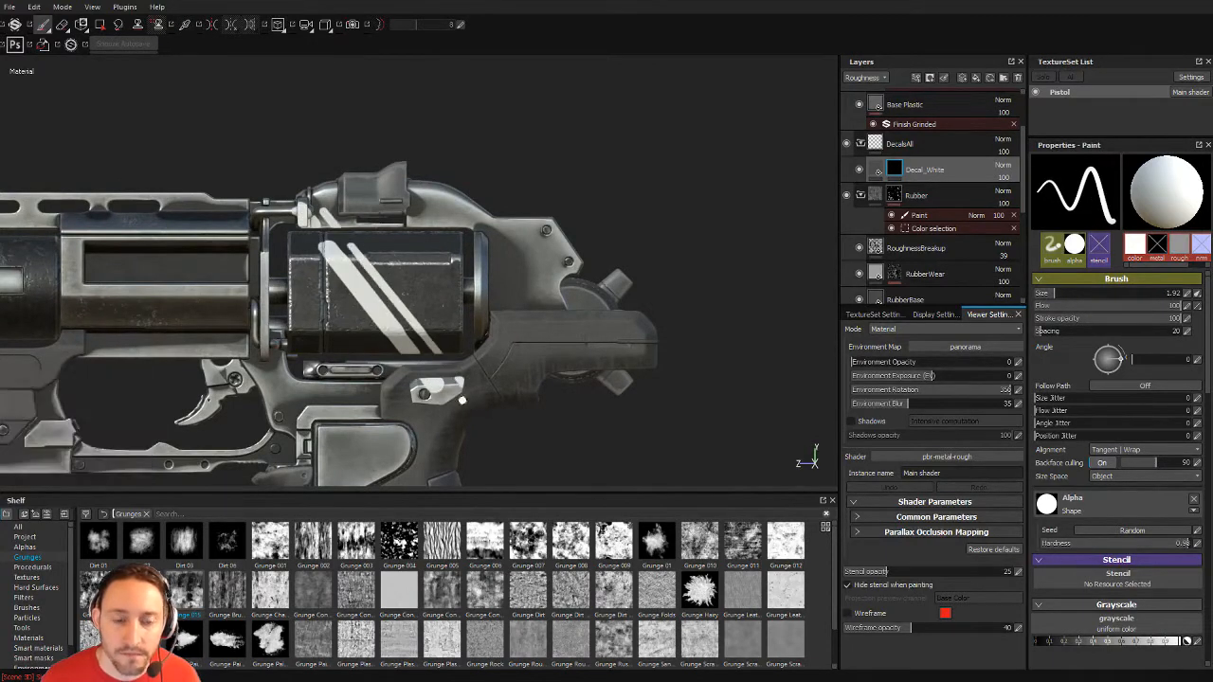
Step: Erase the stripe overspill around the cylinder with black paint on the mask, leaving both stripes with clean, straight ends
left_click_drag(462, 400, 347, 242, "alt")
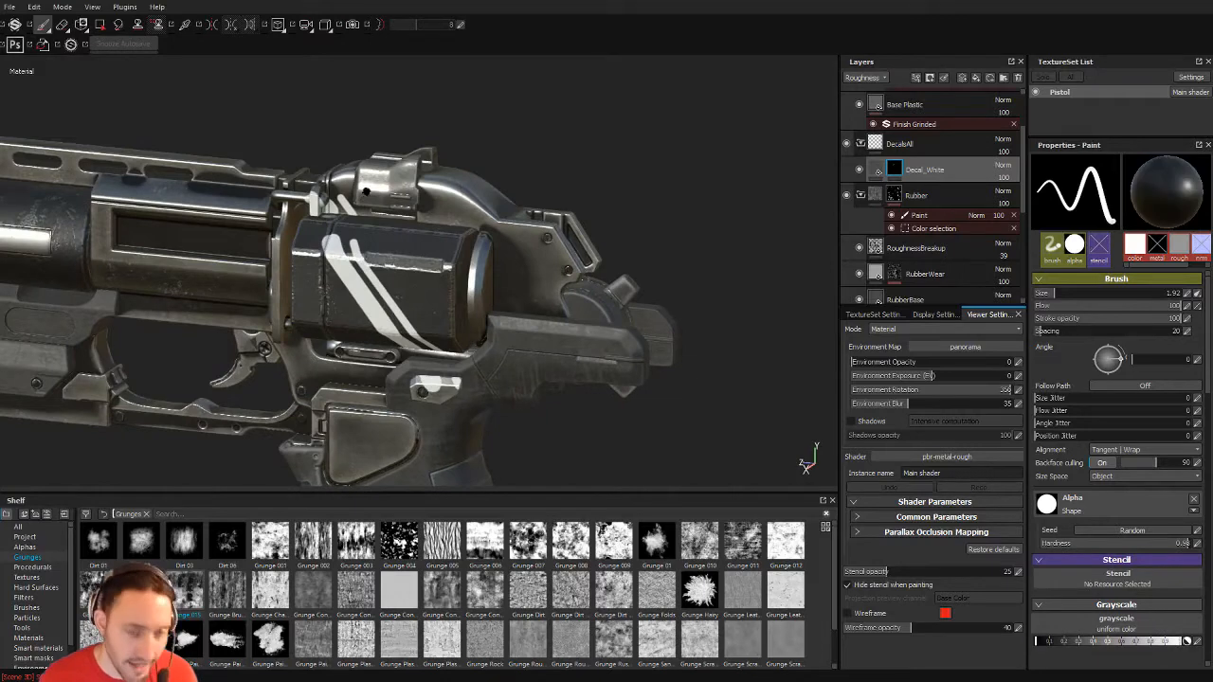
mouse_move(365, 195)
right_mouse_down("ctrl")
mouse_move(361, 184)
mouse_move(329, 187)
right_mouse_up("ctrl")
mouse_move(436, 240)
left_mouse_down("alt")
mouse_move(474, 383)
mouse_move(520, 339)
mouse_move(461, 392)
mouse_move(417, 342)
mouse_move(390, 273)
left_mouse_up("alt")
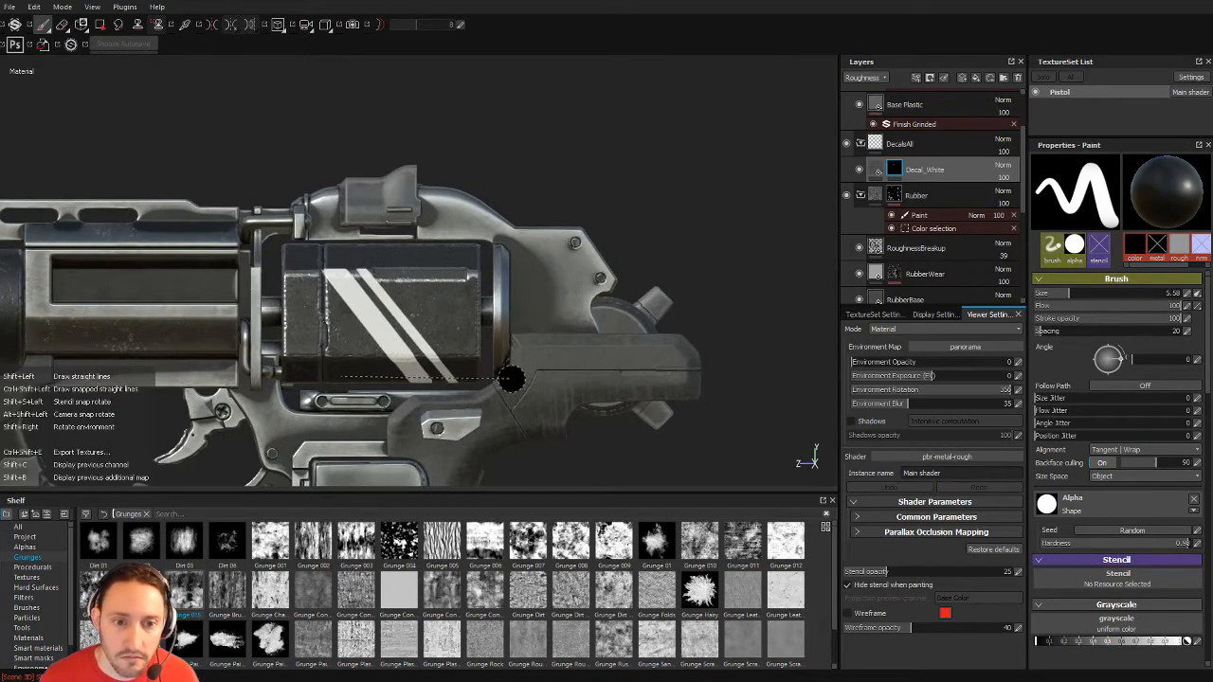
left_click_drag(485, 301, 426, 341, "alt")
right_click_drag(426, 340, 403, 339, "ctrl")
left_click_drag(403, 339, 466, 272, "alt")
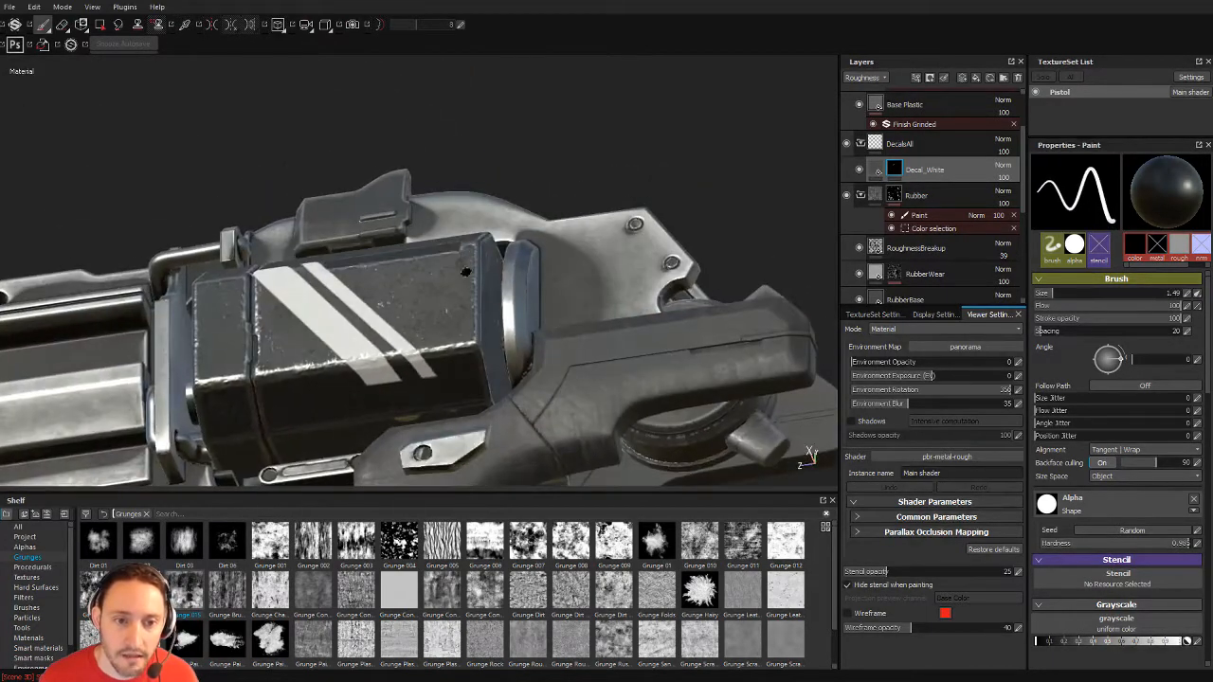
left_click_drag(351, 369, 426, 374, "alt")
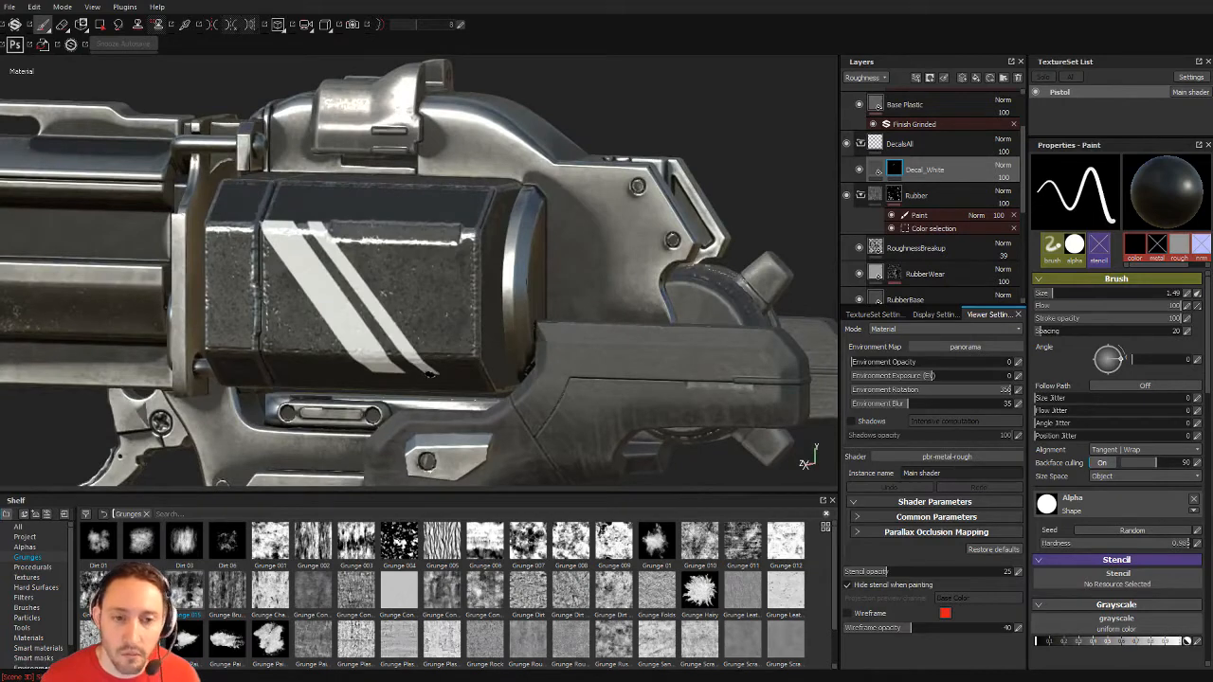
Step: Add an MG Metal Edge Wear generator to the Decal_White mask
right_click(922, 175)
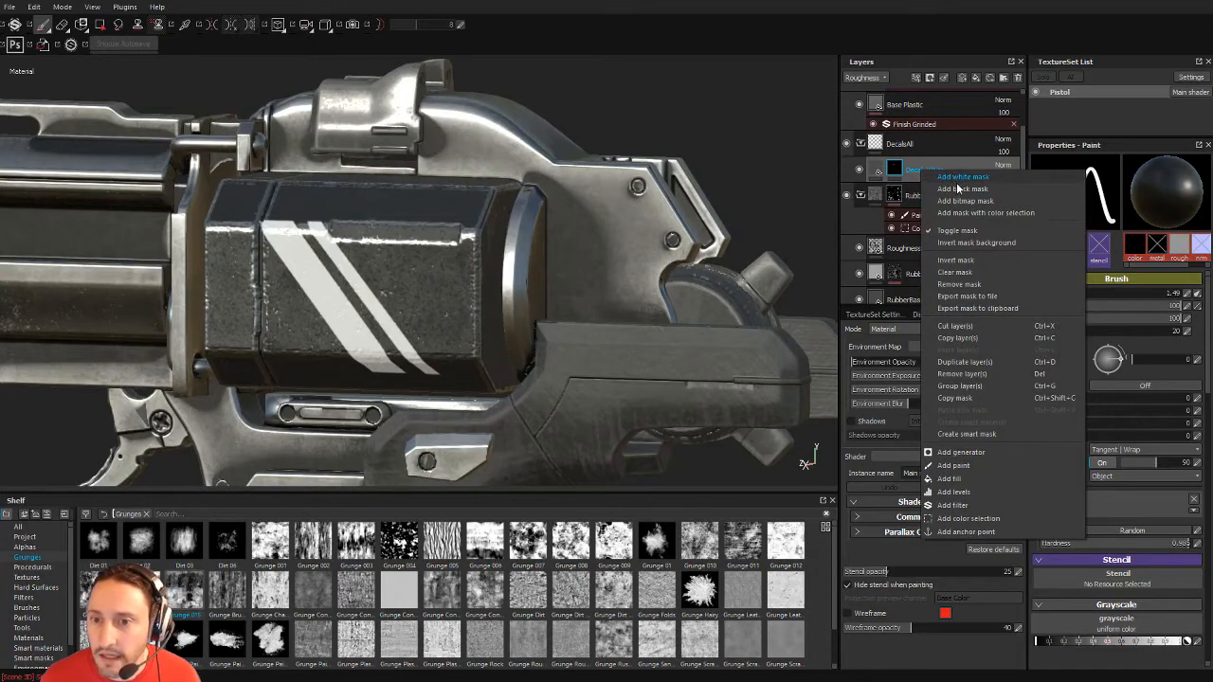
left_click(961, 457)
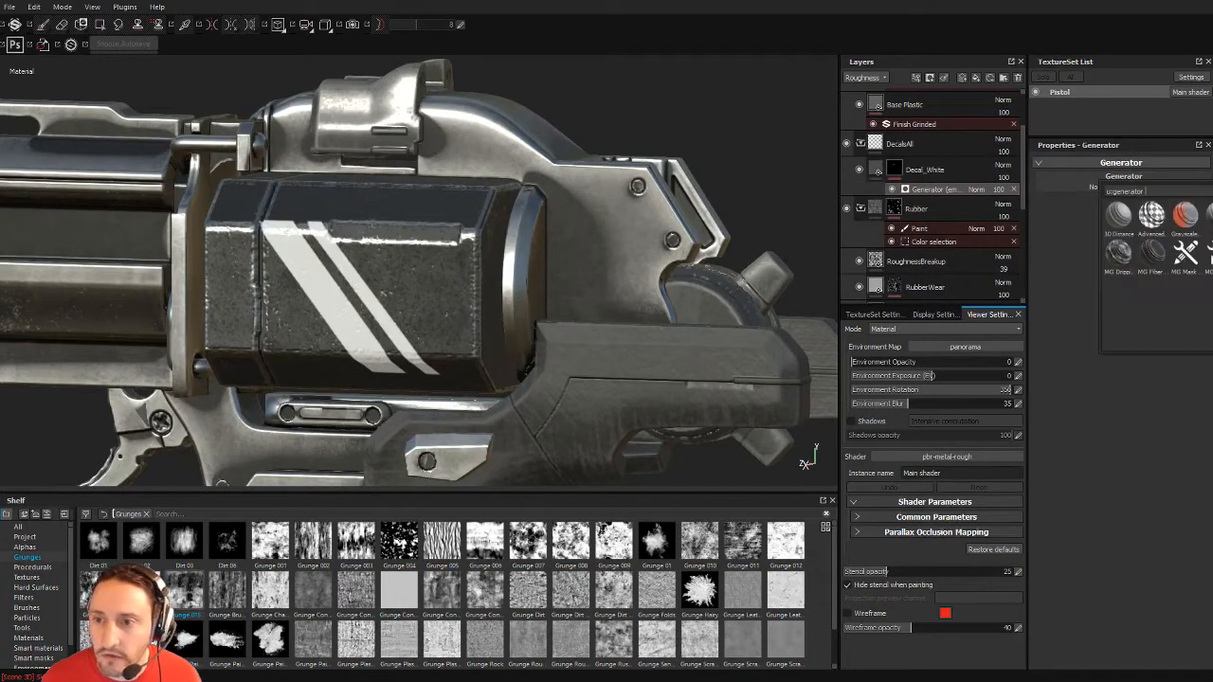
left_click(1209, 254)
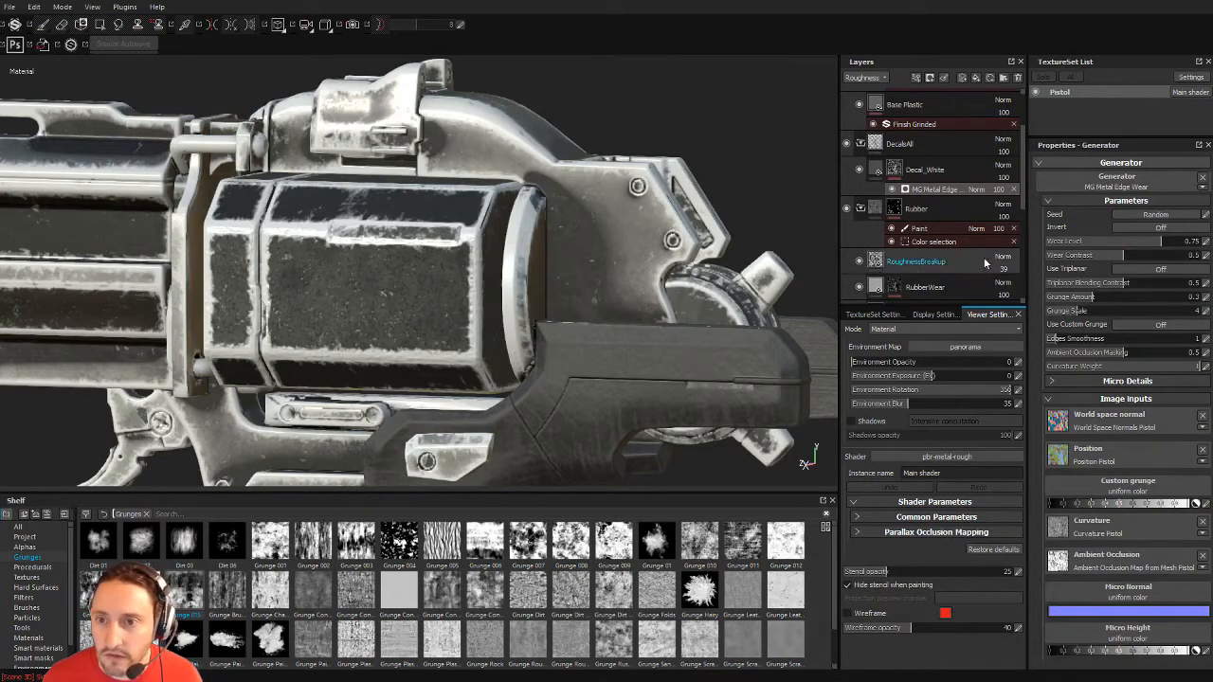
Step: Set the MG Metal Edge Wear generator to Multiply blending, turn its Invert on and set Wear Level to 0.51
left_click(978, 190)
left_click(985, 249)
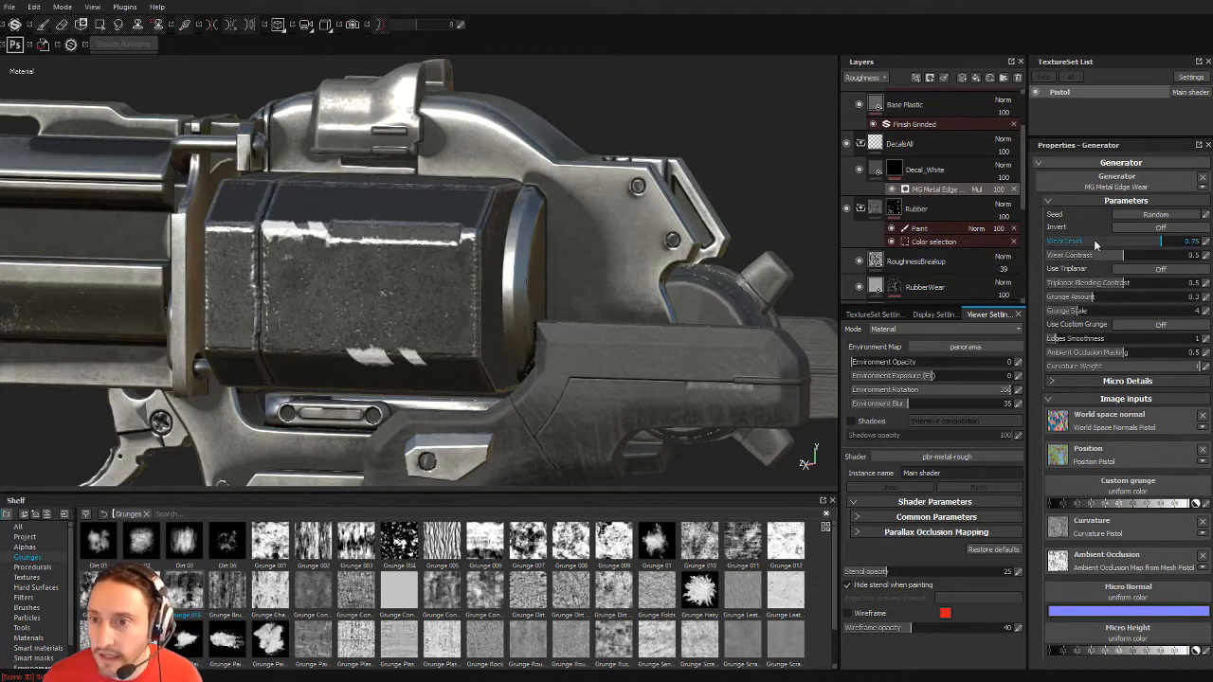
left_click_drag(518, 278, 517, 230, "alt")
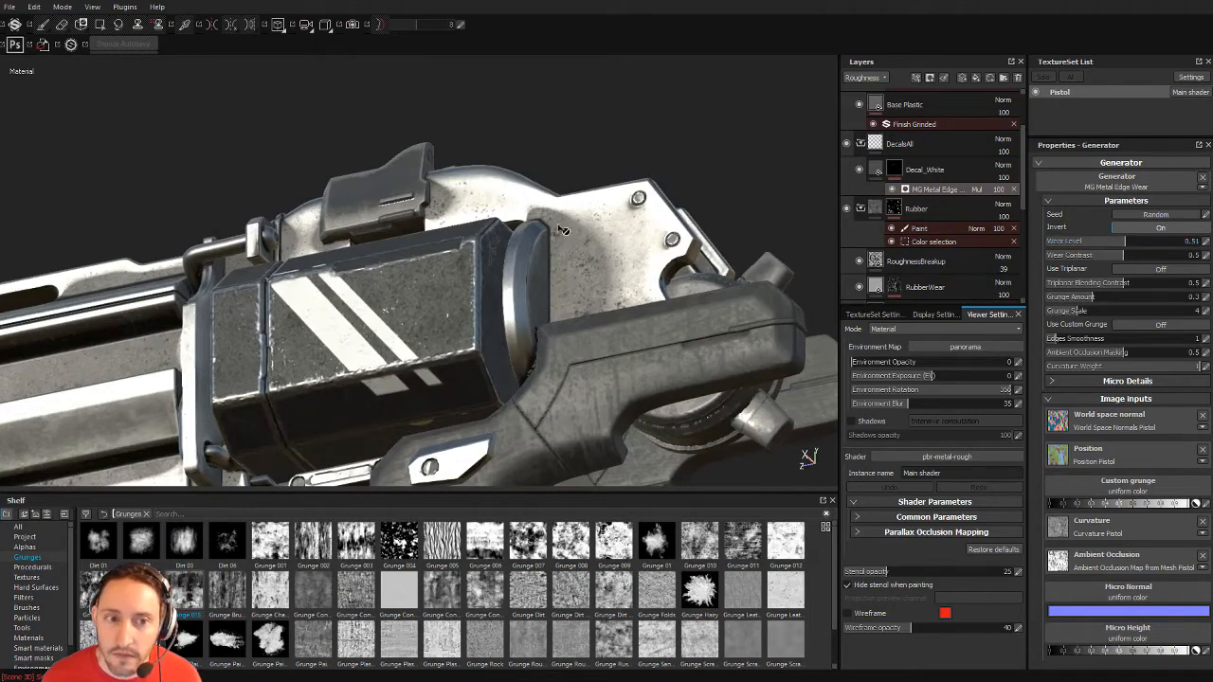
mouse_move(563, 230)
left_mouse_down("alt")
mouse_move(574, 275)
mouse_move(542, 260)
left_mouse_up("alt")
Step: Return to painting white on the Decal_White mask and make test strokes around the cylinder and grip, with brush size 2.36
left_click(894, 170)
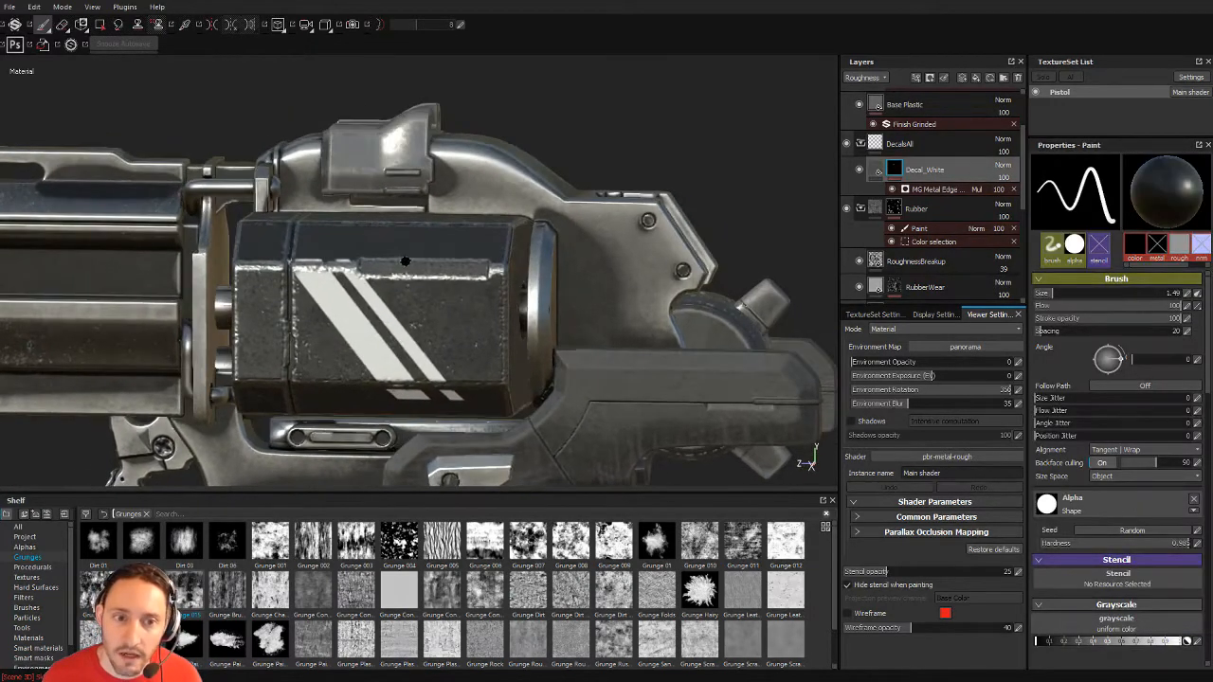
key("x")
right_click_drag(414, 262, 419, 262, "ctrl")
mouse_move(419, 262)
left_mouse_down()
mouse_move(468, 310)
mouse_move(284, 279)
mouse_move(286, 365)
mouse_move(436, 372)
mouse_move(507, 355)
left_mouse_up()
mouse_move(564, 315)
right_mouse_down("ctrl")
mouse_move(606, 287)
mouse_move(617, 301)
right_mouse_up("ctrl")
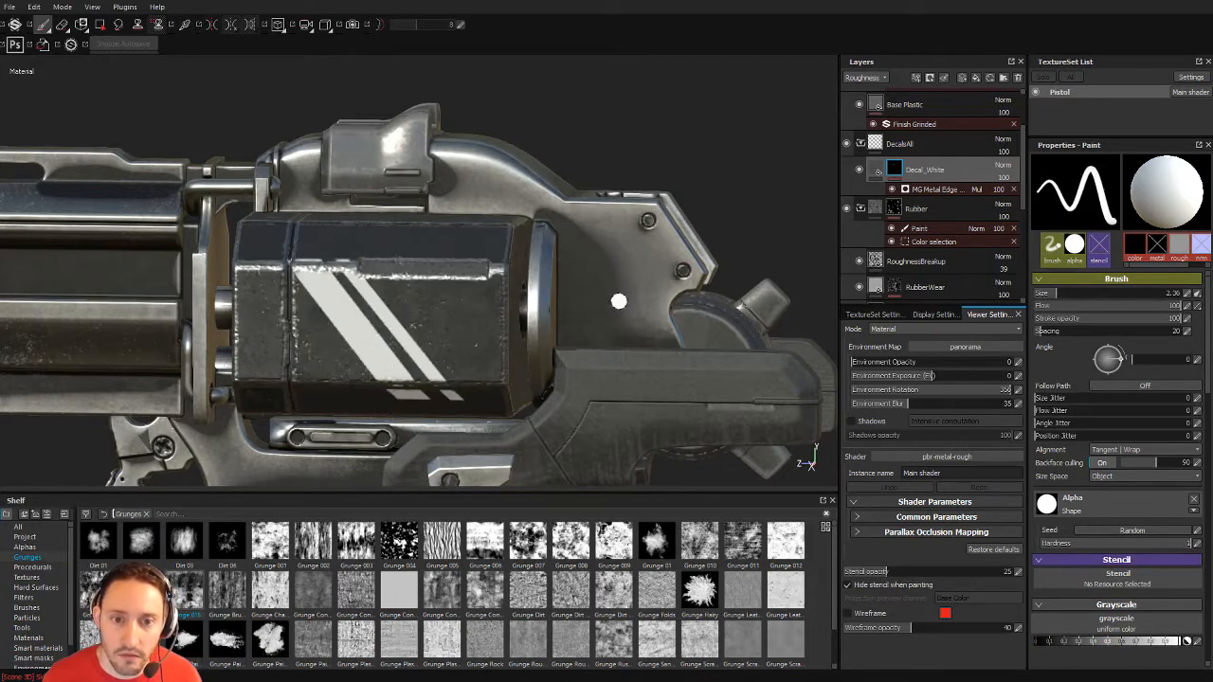
Step: Try a white stroke on the frame in front of the cylinder
middle_click_drag(563, 408, 815, 474, "alt")
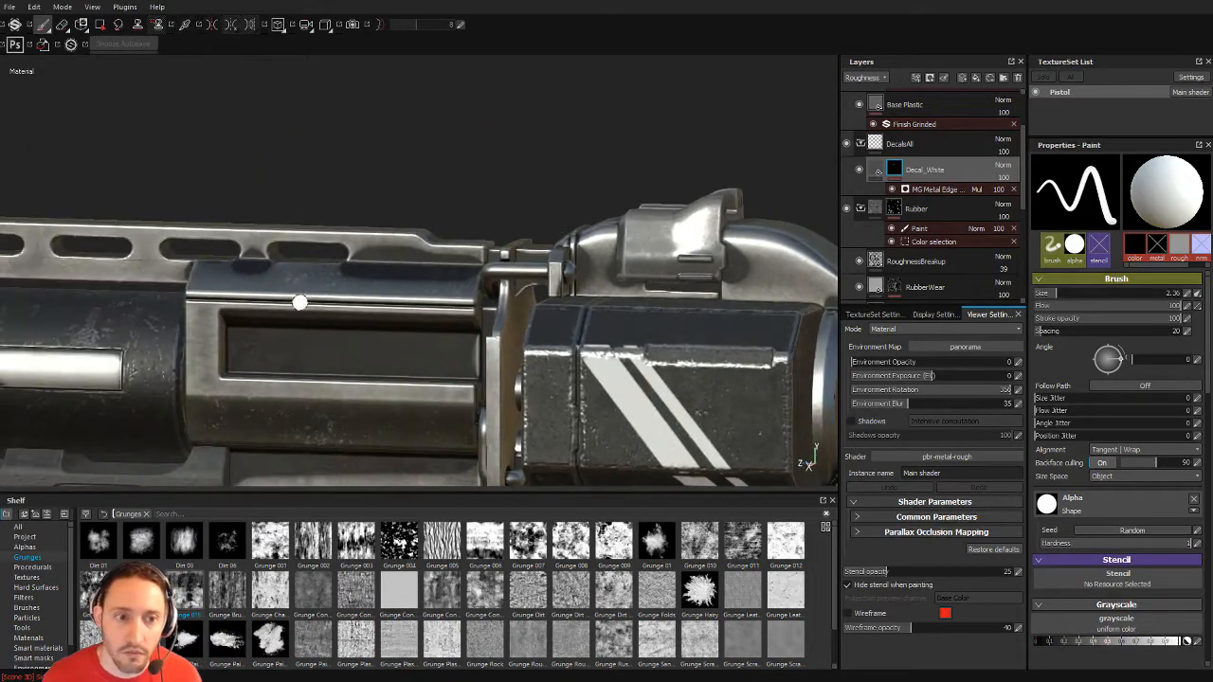
mouse_move(289, 275)
left_mouse_down()
mouse_move(270, 355)
mouse_move(237, 313)
left_mouse_up()
key("ctrl+z")
Step: Move the DecalsAll folder to the top of the layer stack, above Plastic Used Up
scroll(919, 163, "up", 1)
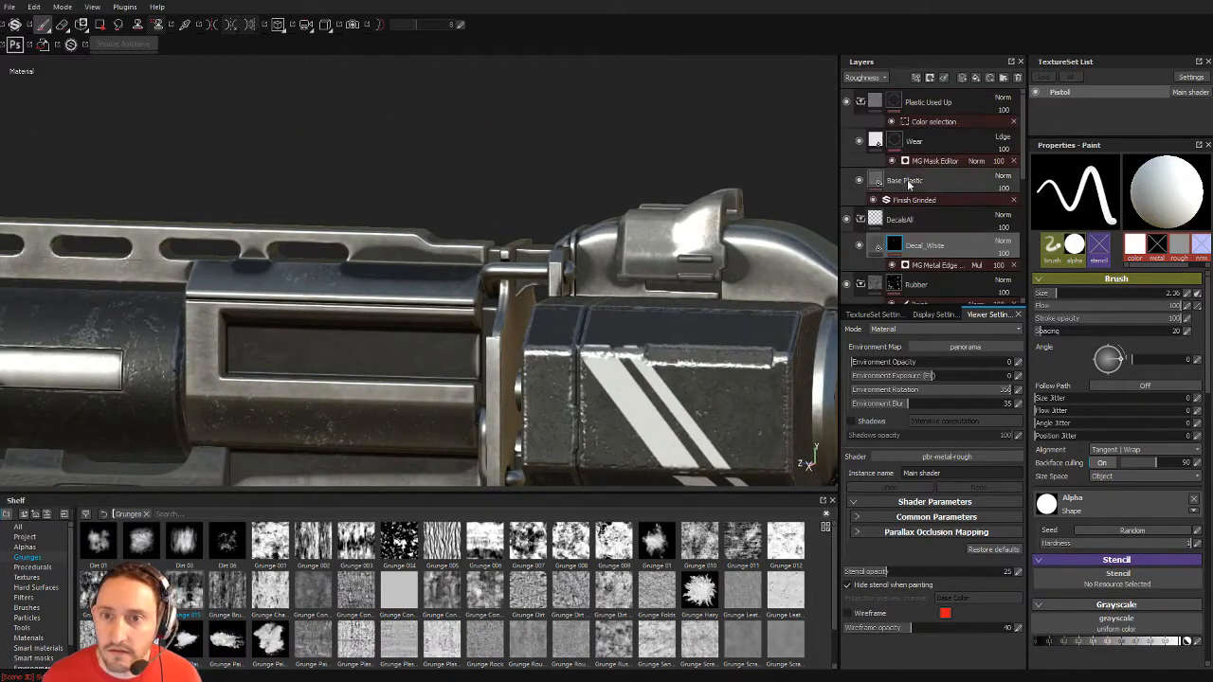
left_click_drag(907, 220, 914, 99)
left_click_drag(583, 337, 397, 325, "alt")
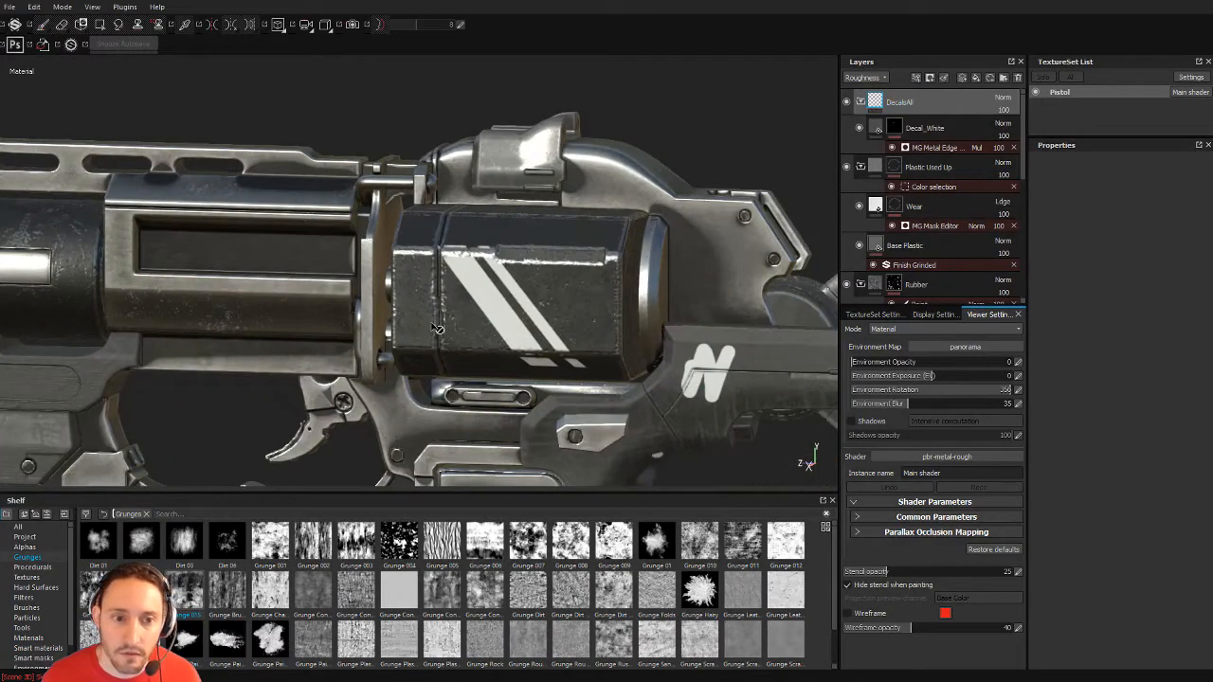
Step: Paint large white patches on the Decal_White mask over the grip and its side panel with brush size 8.14
left_click(894, 127)
middle_click_drag(599, 440, 466, 325, "alt")
right_click_drag(465, 337, 495, 339, "ctrl")
left_click_drag(412, 369, 361, 428)
middle_click_drag(387, 378, 423, 253, "alt")
right_click_drag(423, 254, 469, 268, "alt")
mouse_move(529, 305)
left_mouse_down()
mouse_move(507, 293)
mouse_move(409, 311)
left_mouse_up()
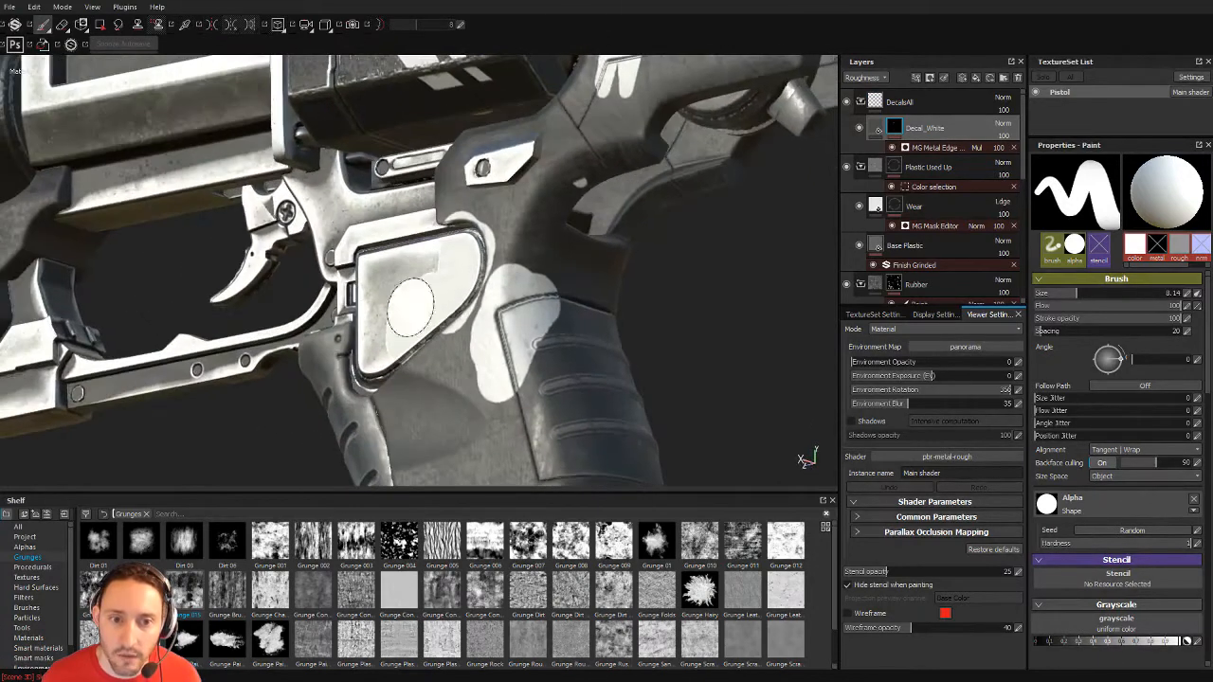
left_click_drag(491, 360, 648, 358, "alt+shift")
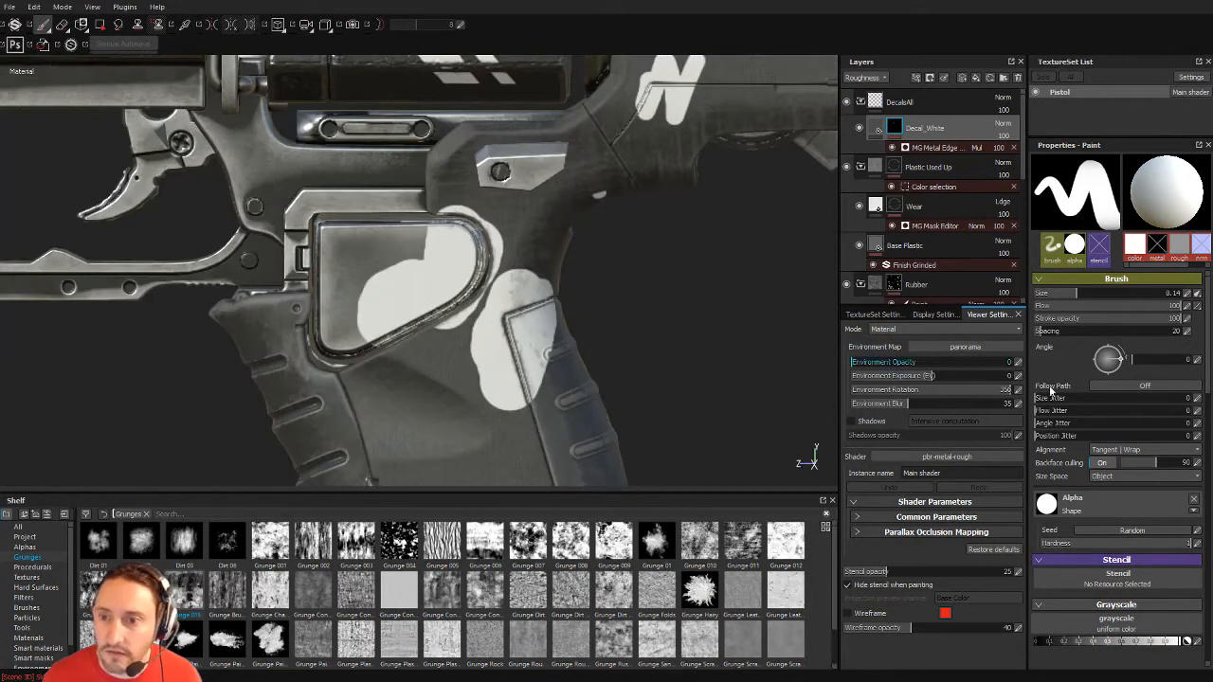
Step: Set the Grunge Amount of Decal_White's MG Metal Edge Wear generator to 0.9
left_click(940, 146)
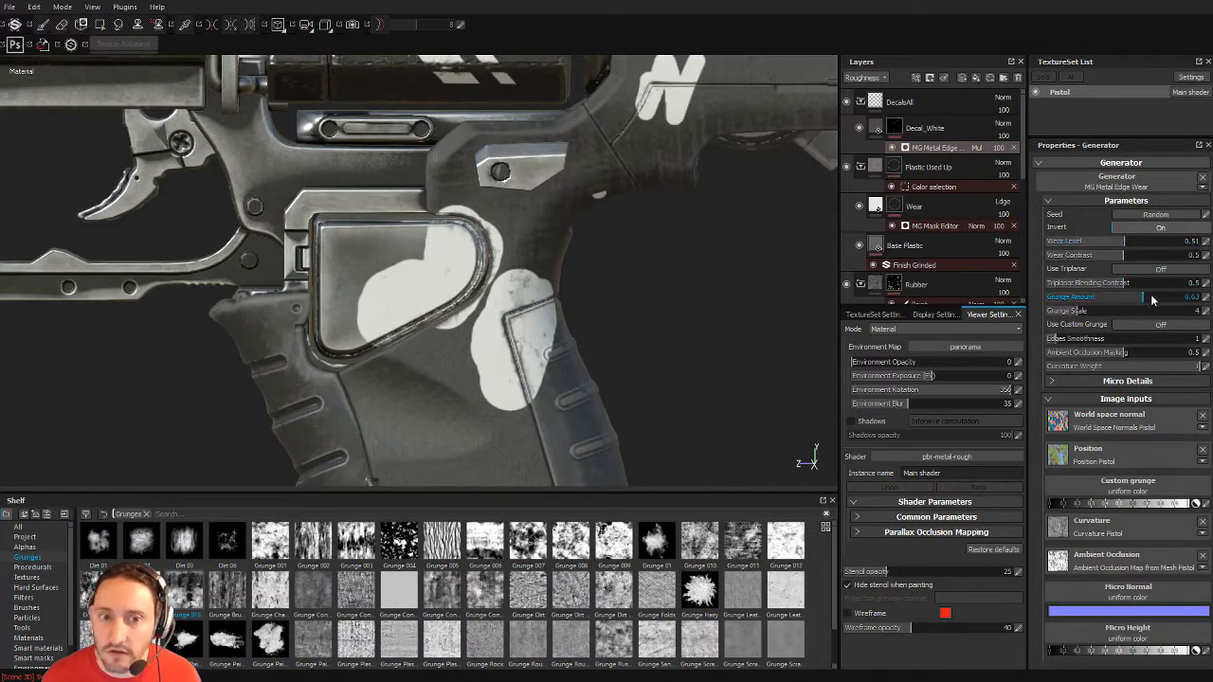
left_click(1157, 299)
right_click_drag(642, 262, 545, 218, "alt")
middle_click_drag(545, 218, 599, 345, "alt")
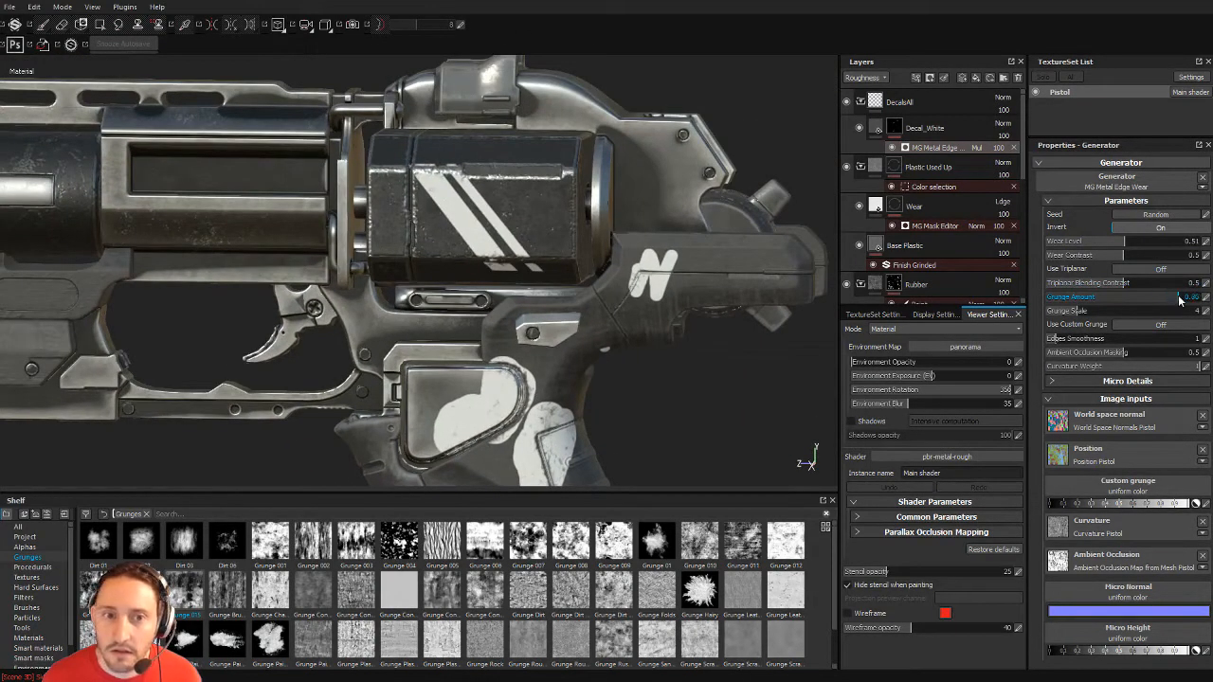
left_click_drag(1184, 301, 1186, 300)
left_click_drag(571, 390, 552, 373, "alt")
middle_click_drag(552, 372, 506, 342, "alt")
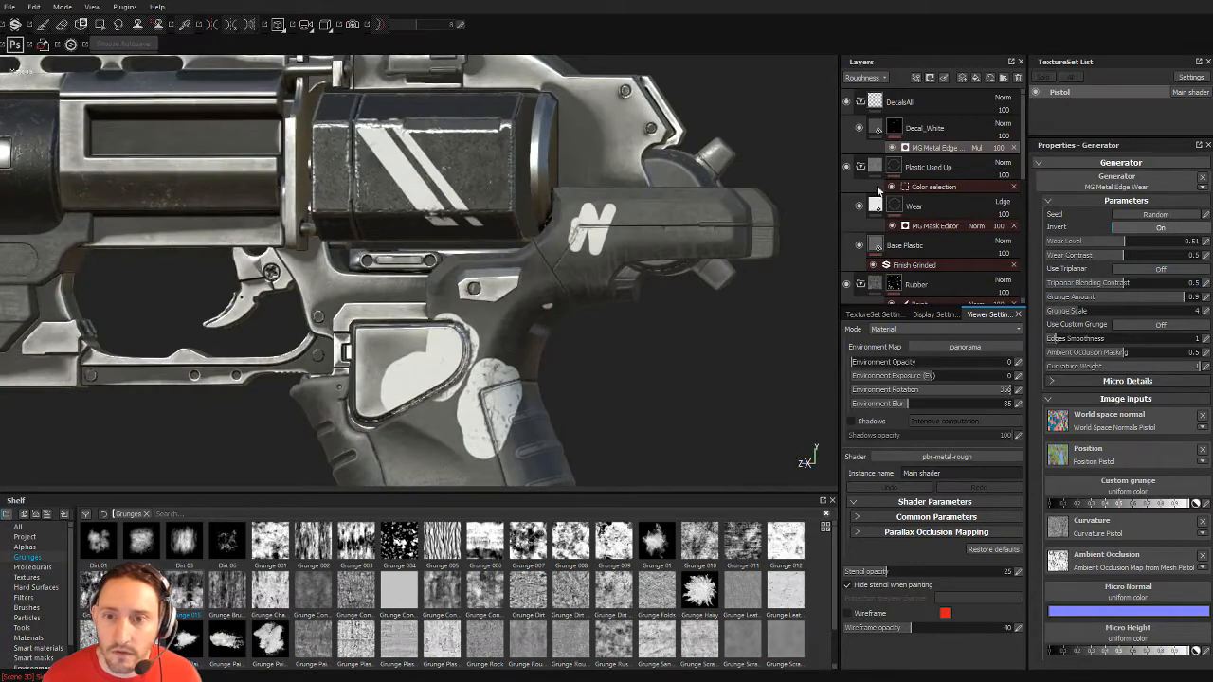
Step: Paint broad white strokes on the Decal_White mask across the side panel, upper grip and rear of the frame
left_click(924, 127)
key("1")
mouse_move(502, 305)
left_mouse_down()
mouse_move(352, 362)
mouse_move(616, 208)
mouse_move(730, 204)
mouse_move(549, 194)
mouse_move(564, 228)
left_mouse_up()
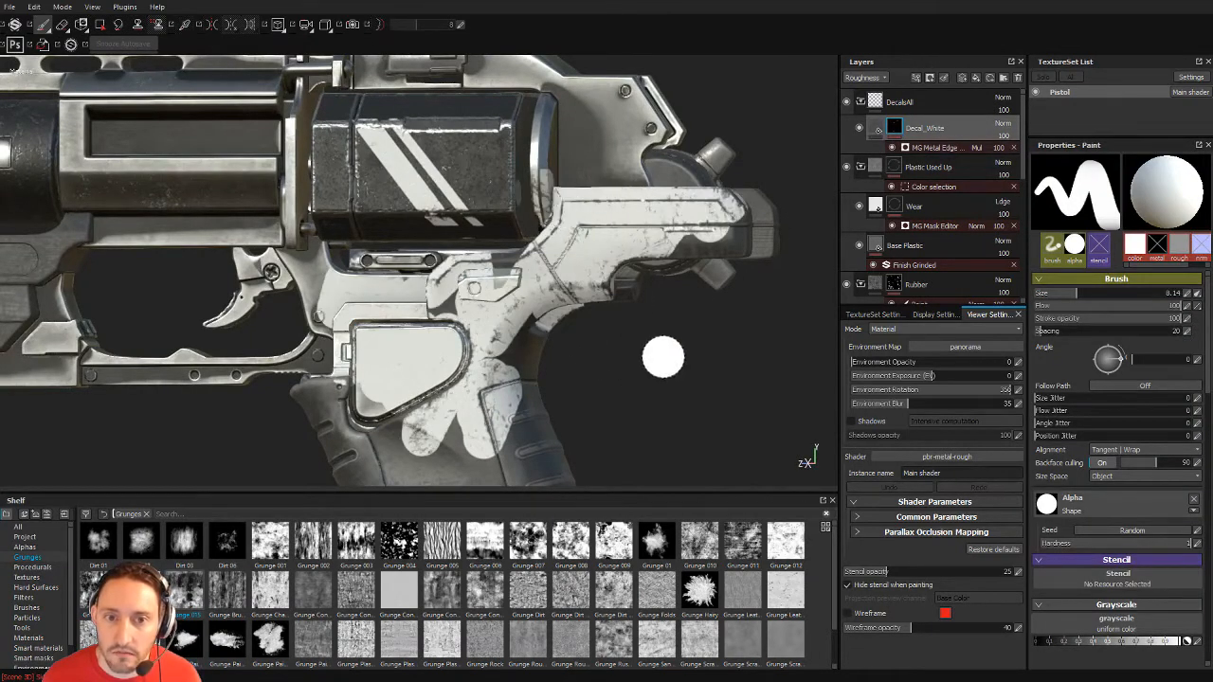
left_click_drag(664, 358, 684, 381, "alt")
Step: Undo the white patches on the grip and frame and the move of the DecalsAll folder
key("ctrl+z")
key("ctrl+z")
key("ctrl+z")
key("ctrl+z")
key("ctrl+z")
key("ctrl+z")
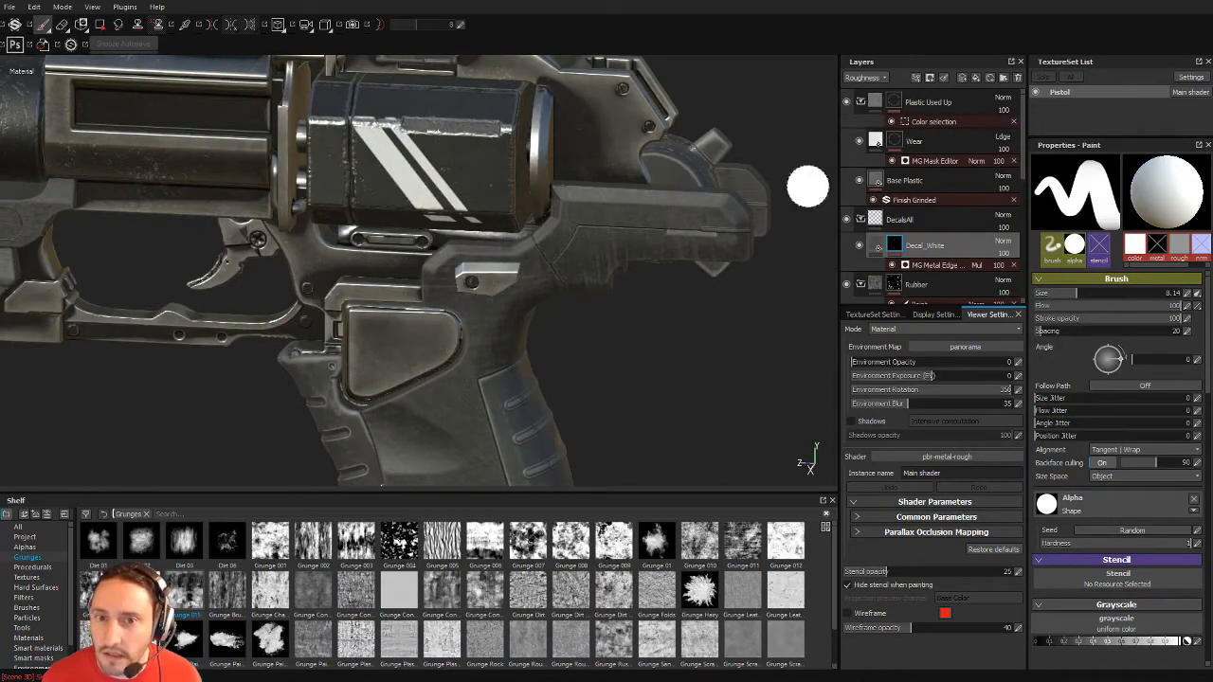
Step: Move the DecalsAll folder to the top of the layer stack and set Decal_White's MG Metal Edge Wear to Wear Level 0.84, Grunge Amount 0.75
left_click(934, 160)
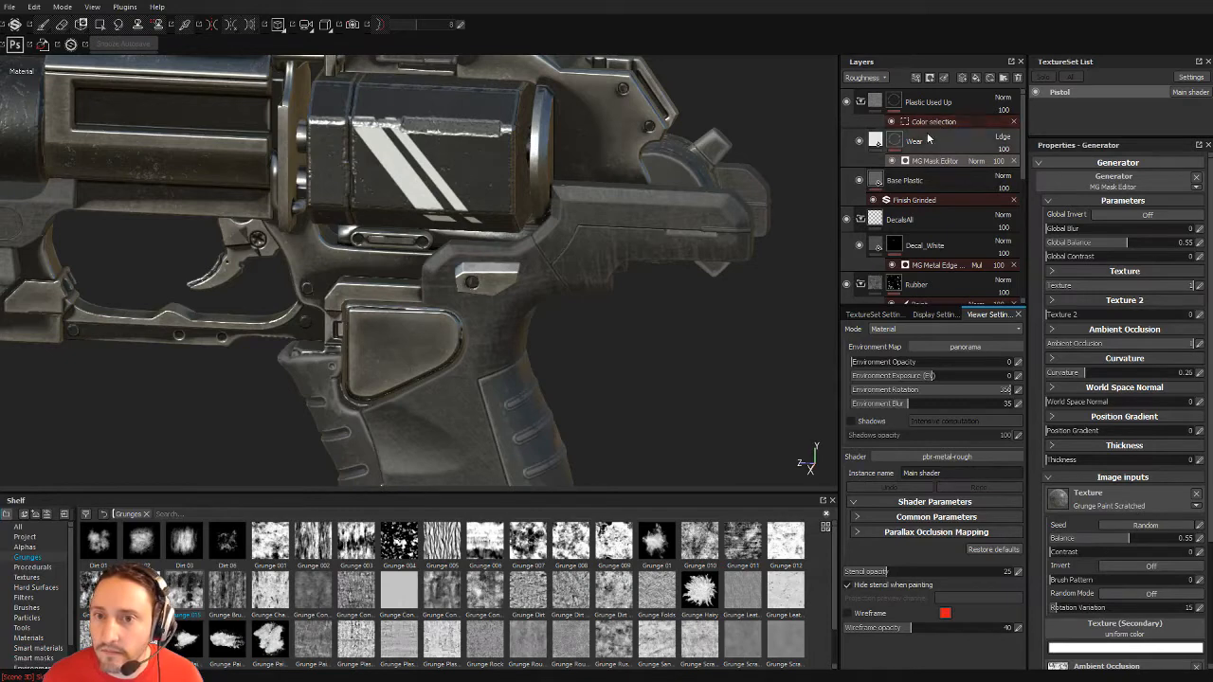
left_click_drag(910, 222, 906, 98)
left_click(931, 149)
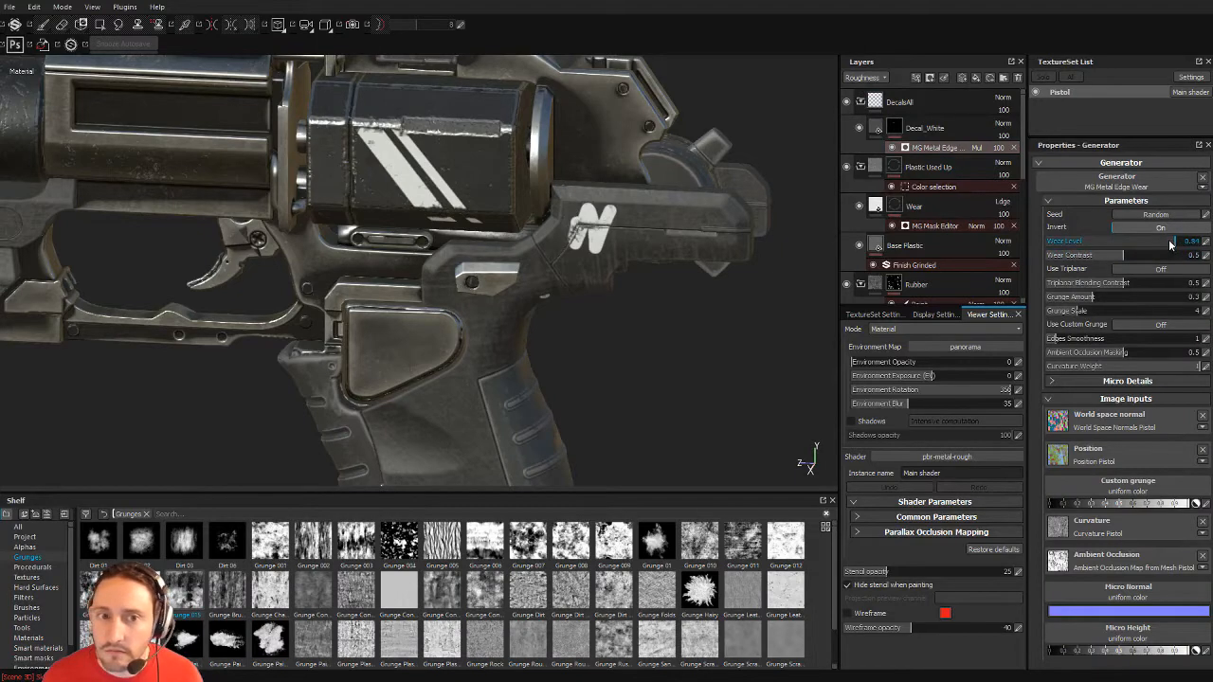
left_click(1163, 298)
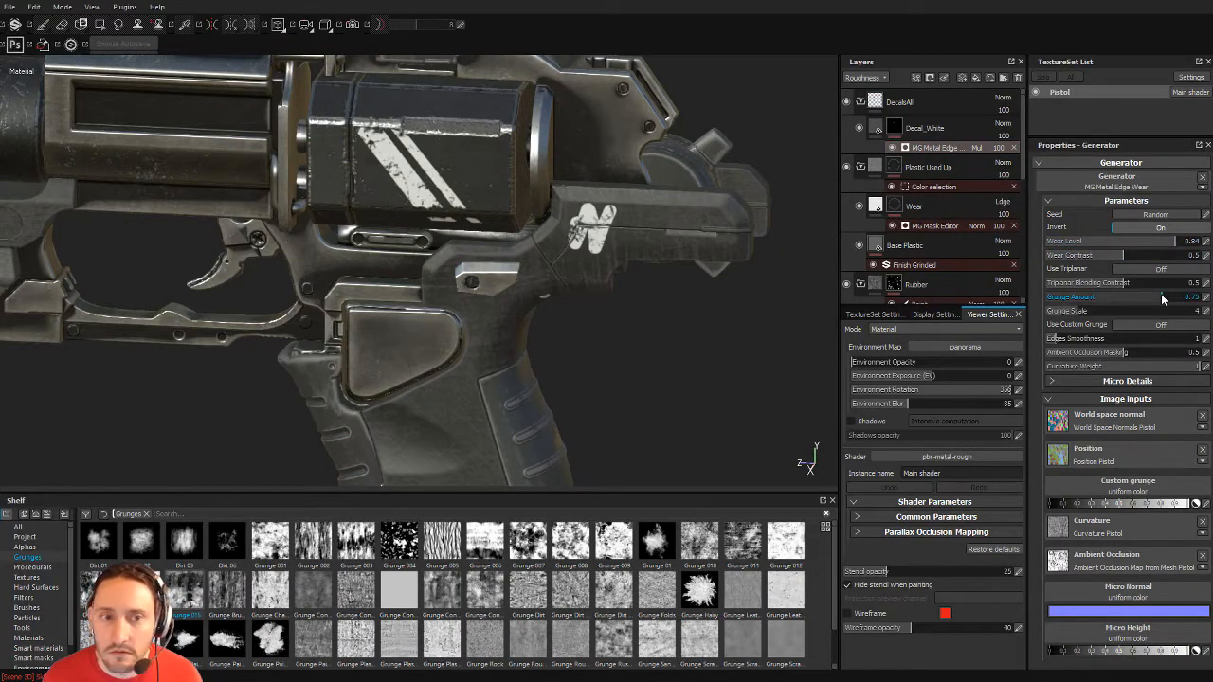
Step: Switch the layer stack to the Base Color channel and lower the Decal_White layer's opacity to 42
left_click_drag(578, 274, 804, 209, "alt")
left_click(860, 77)
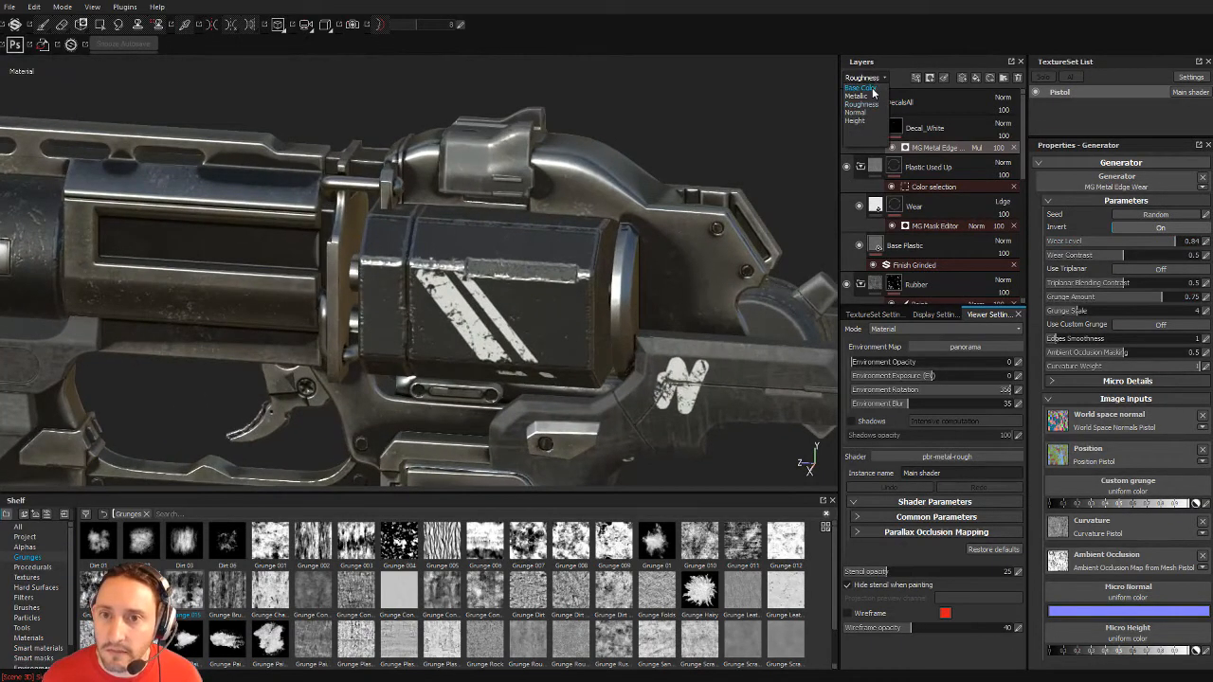
left_click(874, 90)
left_click(877, 131)
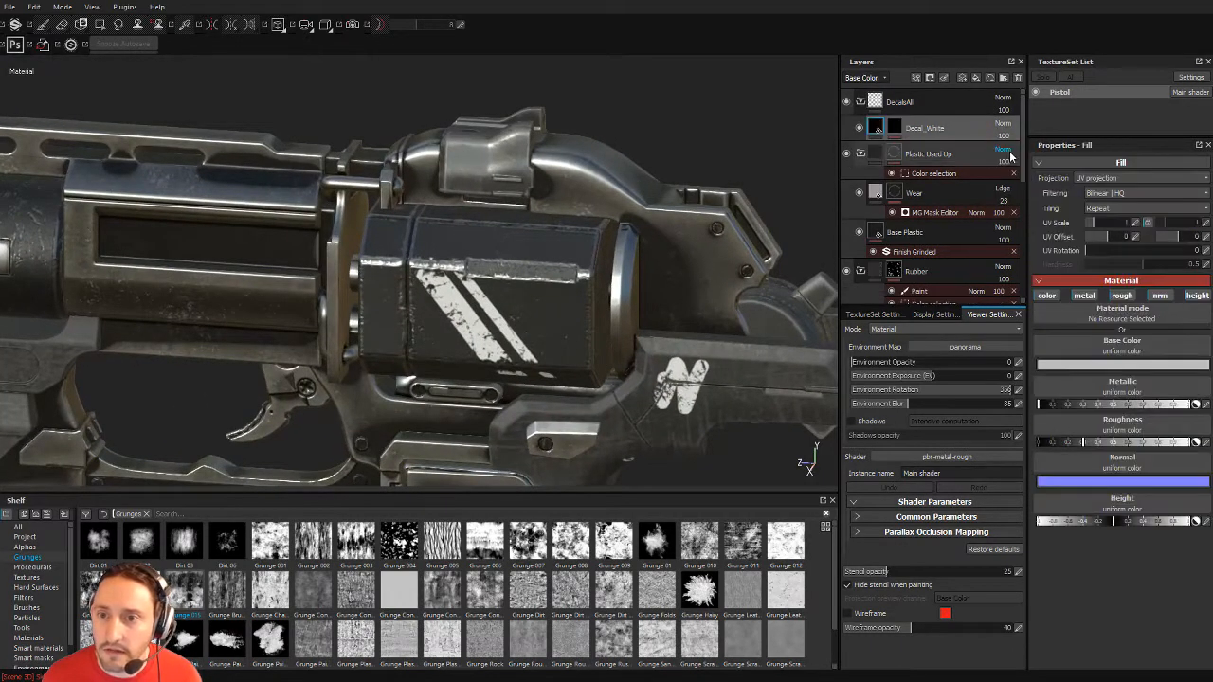
left_click_drag(1024, 148, 1008, 149)
left_click_drag(679, 290, 672, 336, "alt")
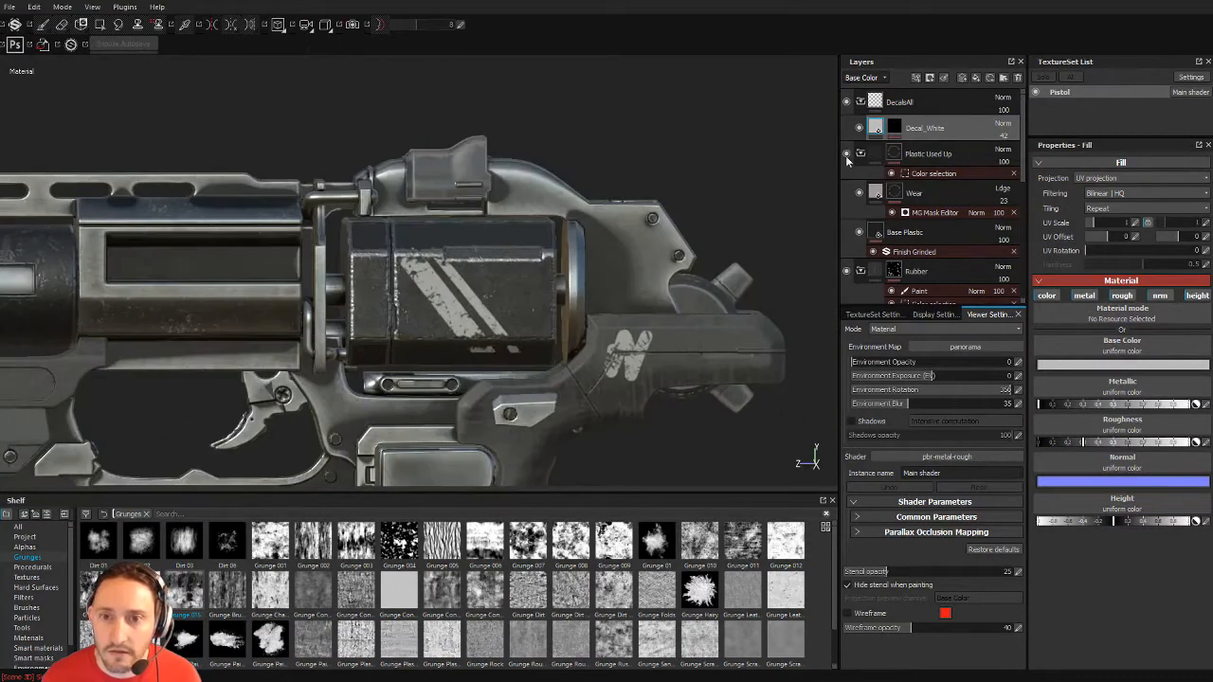
Step: Remove the white scribble on the rear of the frame from the Decal_White mask and reduce the brush size to 3.73
left_click(892, 130)
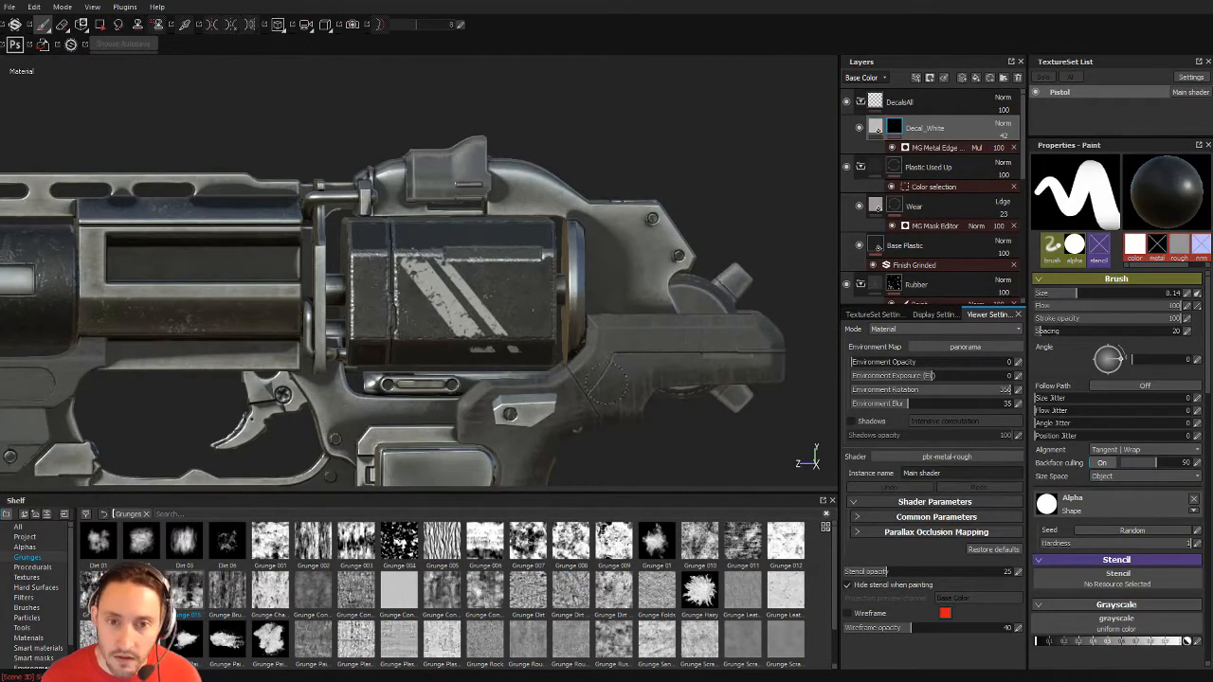
right_click_drag(647, 346, 565, 379, "alt")
middle_click_drag(563, 381, 578, 315, "alt")
right_click_drag(593, 322, 564, 323, "ctrl")
right_click_drag(620, 379, 490, 327, "alt")
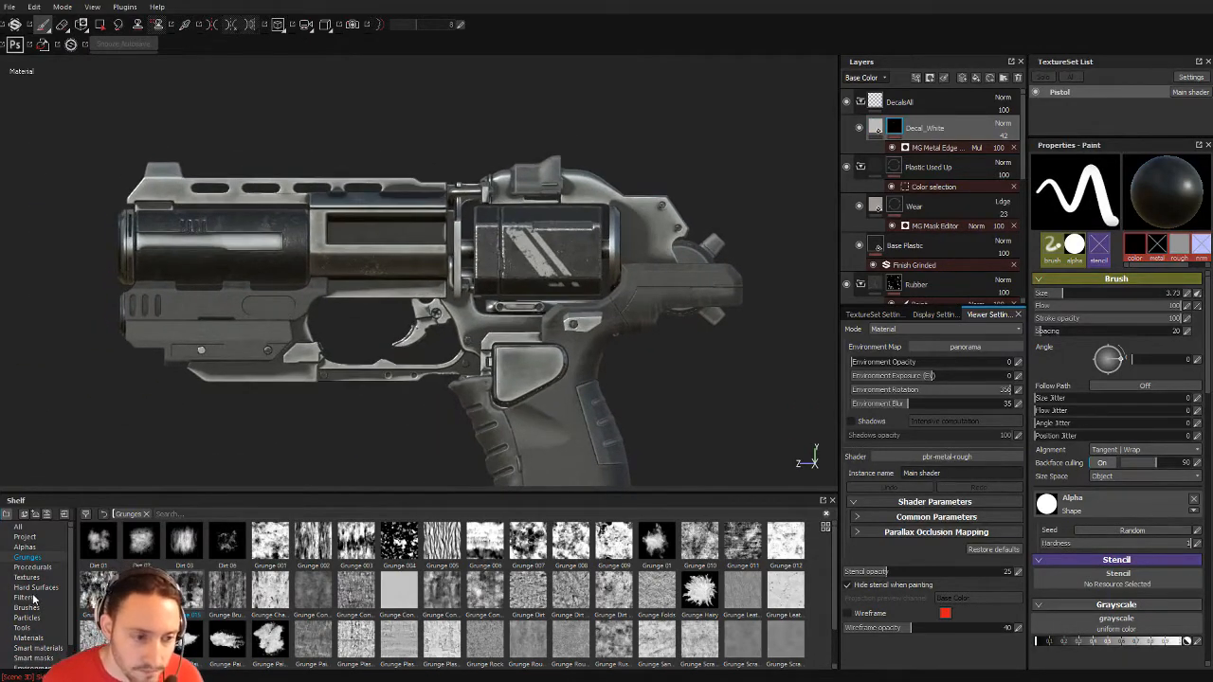
Step: Browse the shelf's Procedurals, Textures and Alphas, and assign the Font Almendra alpha to the brush
scroll(30, 572, "down", 2)
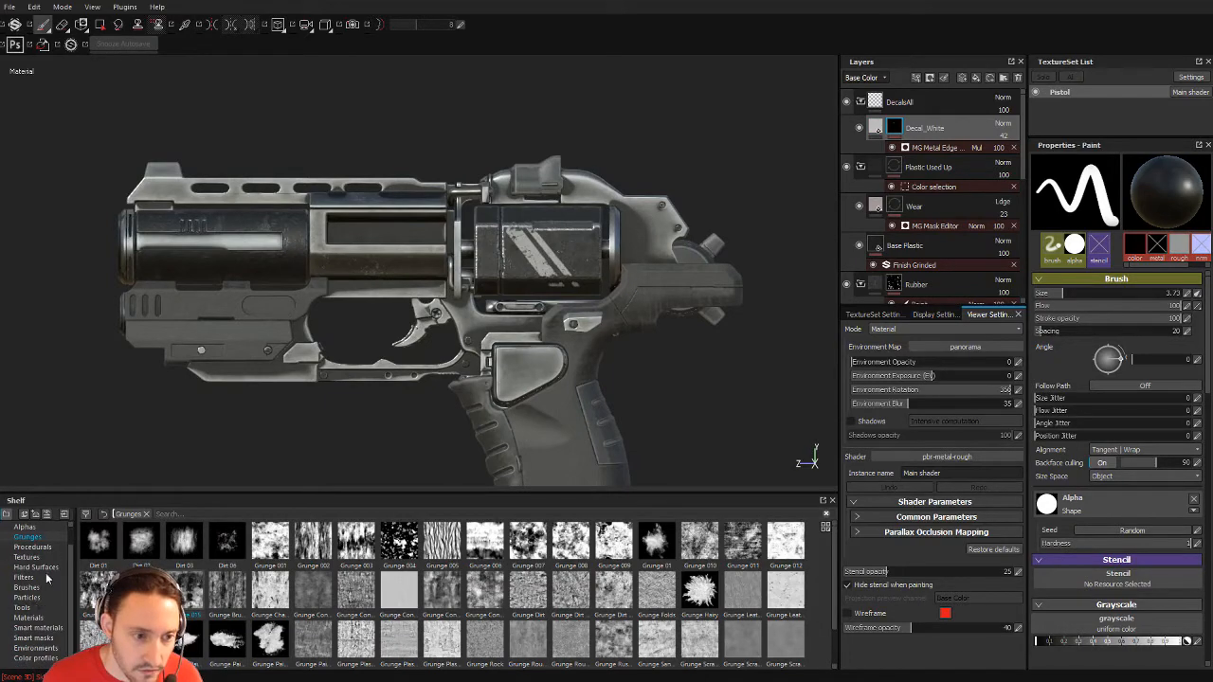
left_click(38, 548)
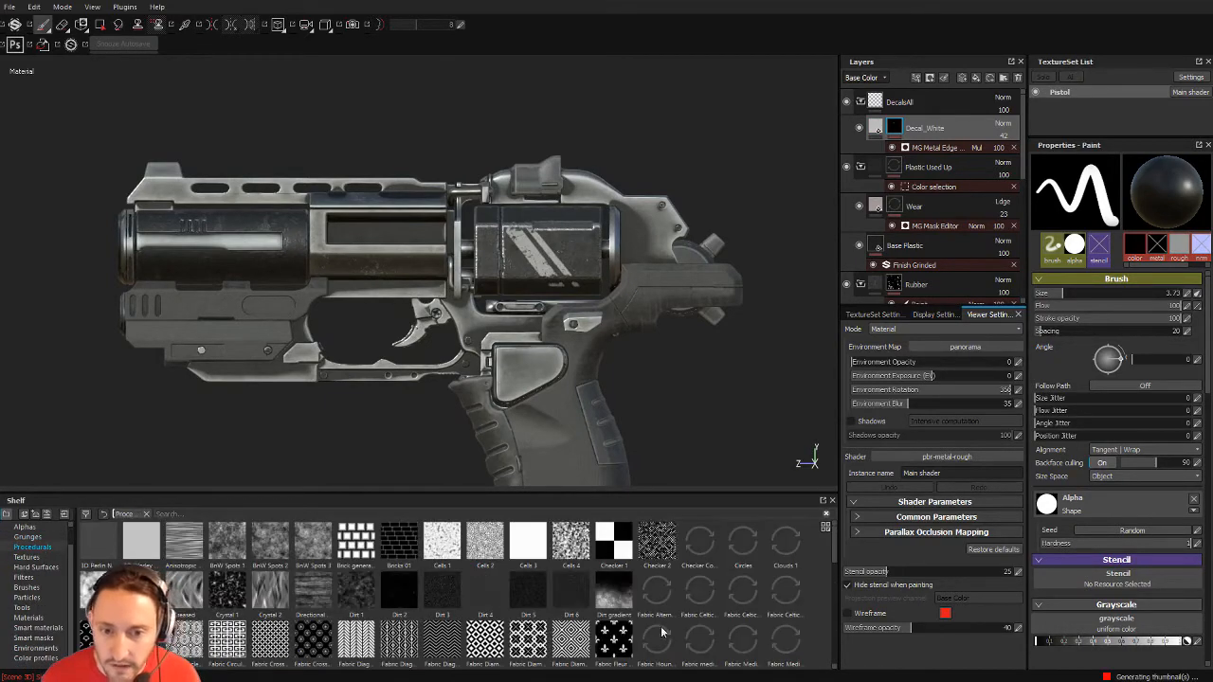
scroll(727, 613, "down", 5)
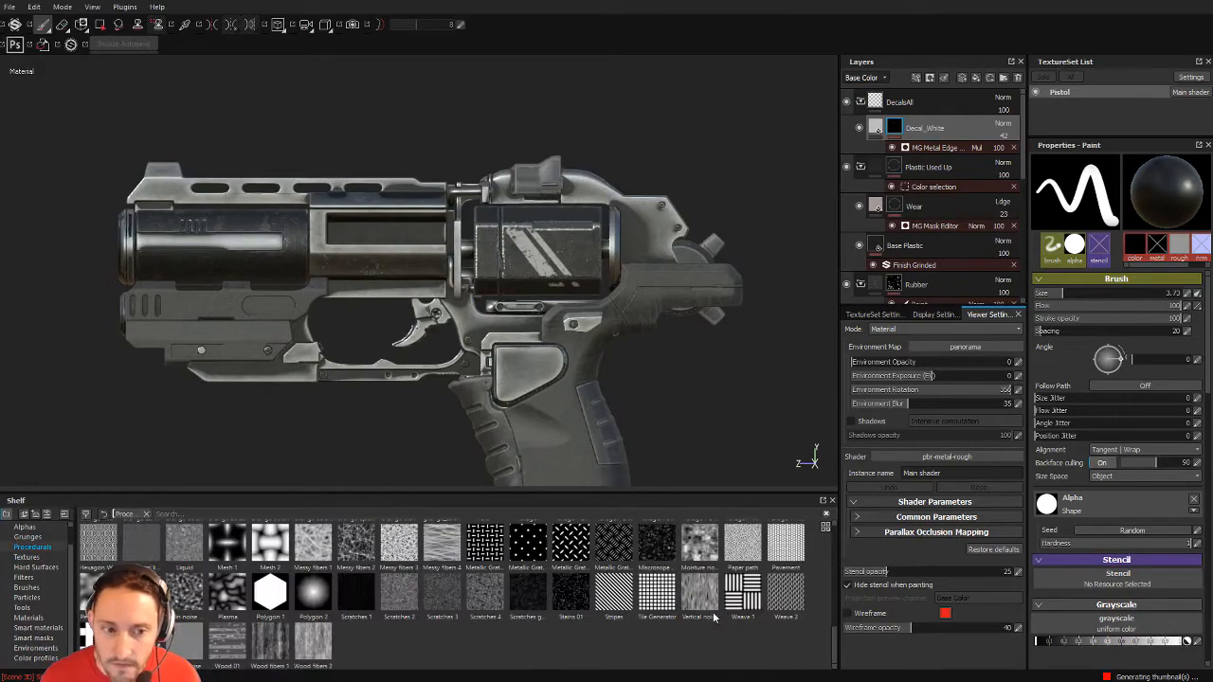
mouse_move(834, 635)
left_mouse_down()
mouse_move(834, 533)
mouse_move(835, 637)
left_mouse_up()
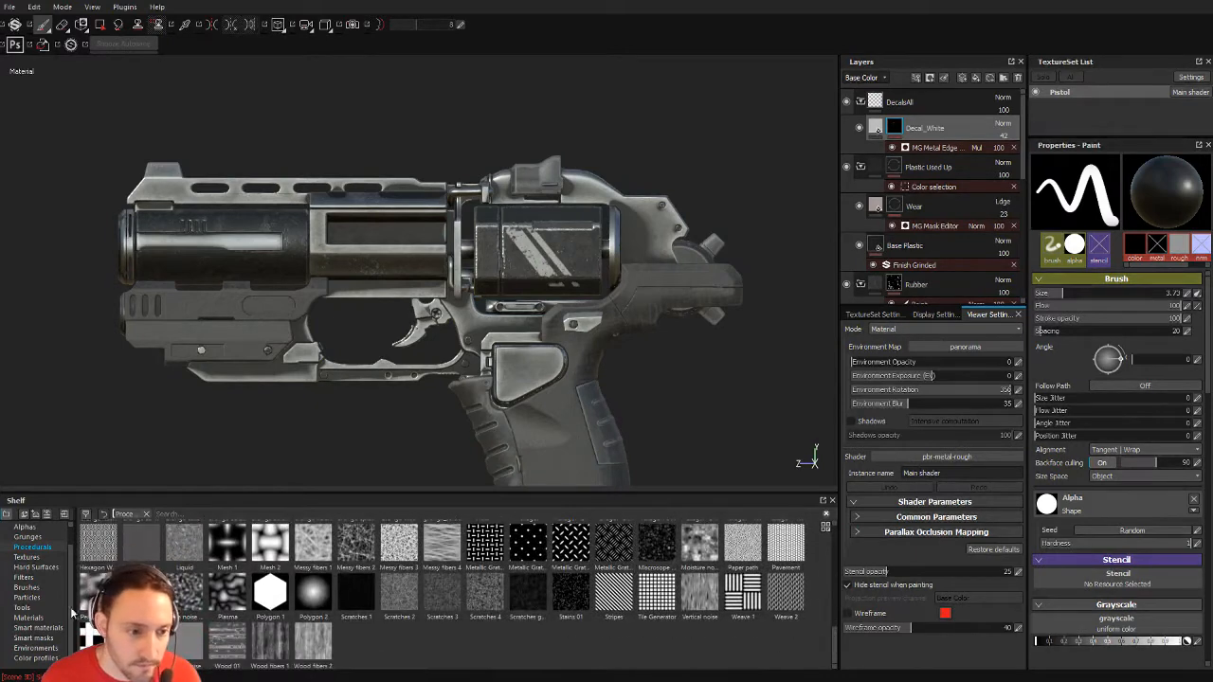
left_click(43, 559)
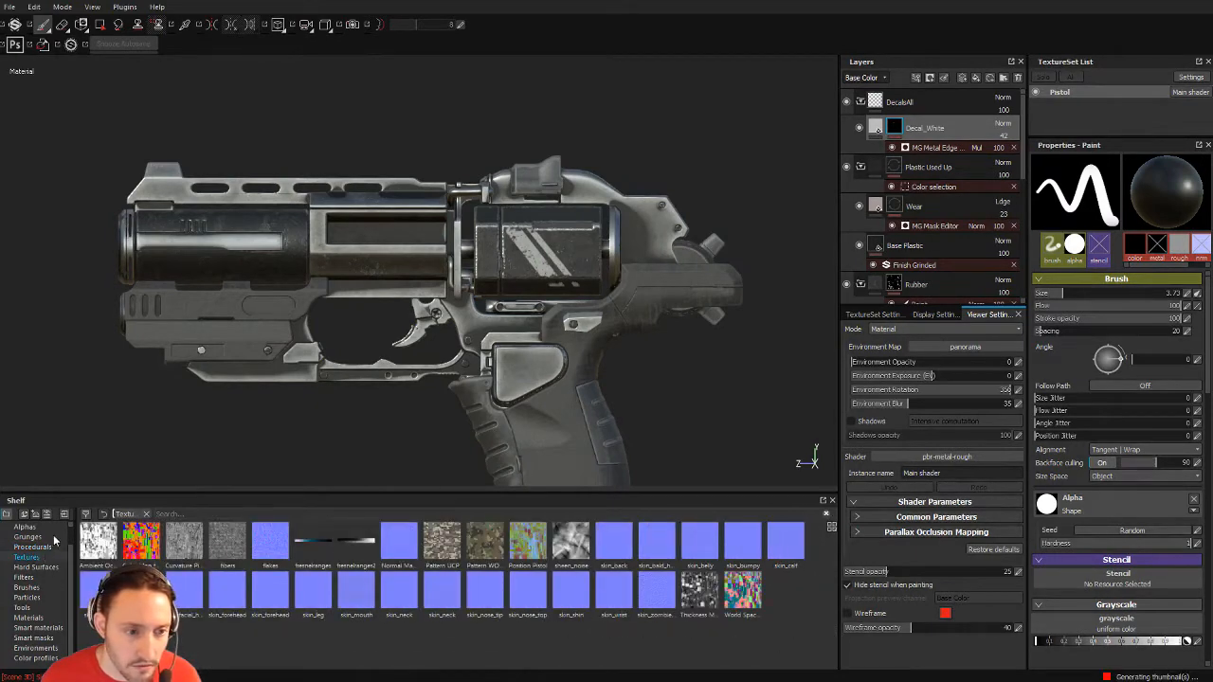
left_click(27, 527)
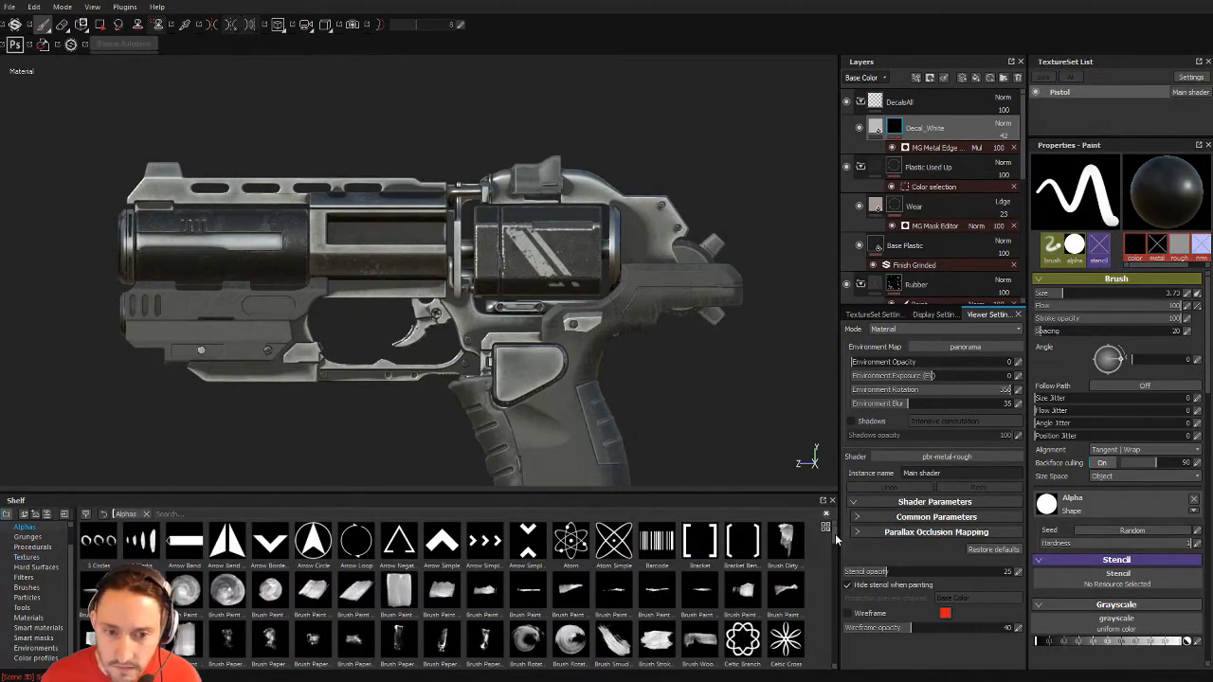
left_click_drag(835, 534, 835, 578)
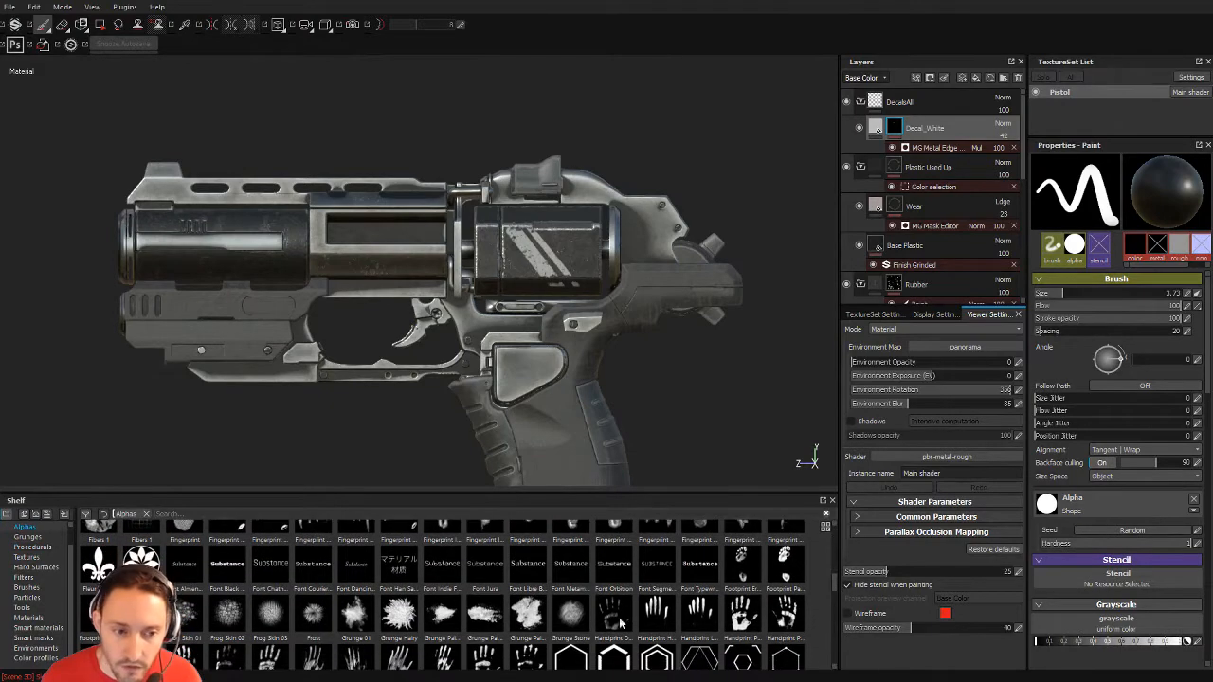
left_click(192, 573)
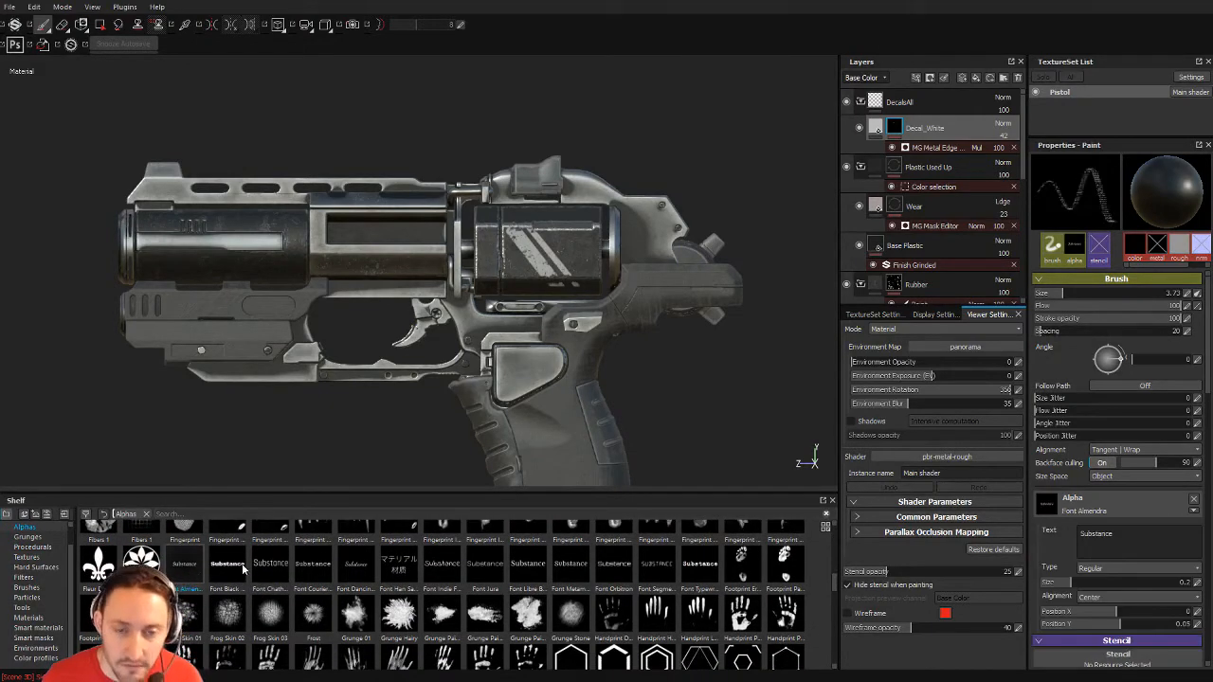
Step: Try stamping the white Substance text down the grip with brush size 70.47 and angle 68, and undo the stamp
left_click_drag(614, 401, 557, 408, "alt")
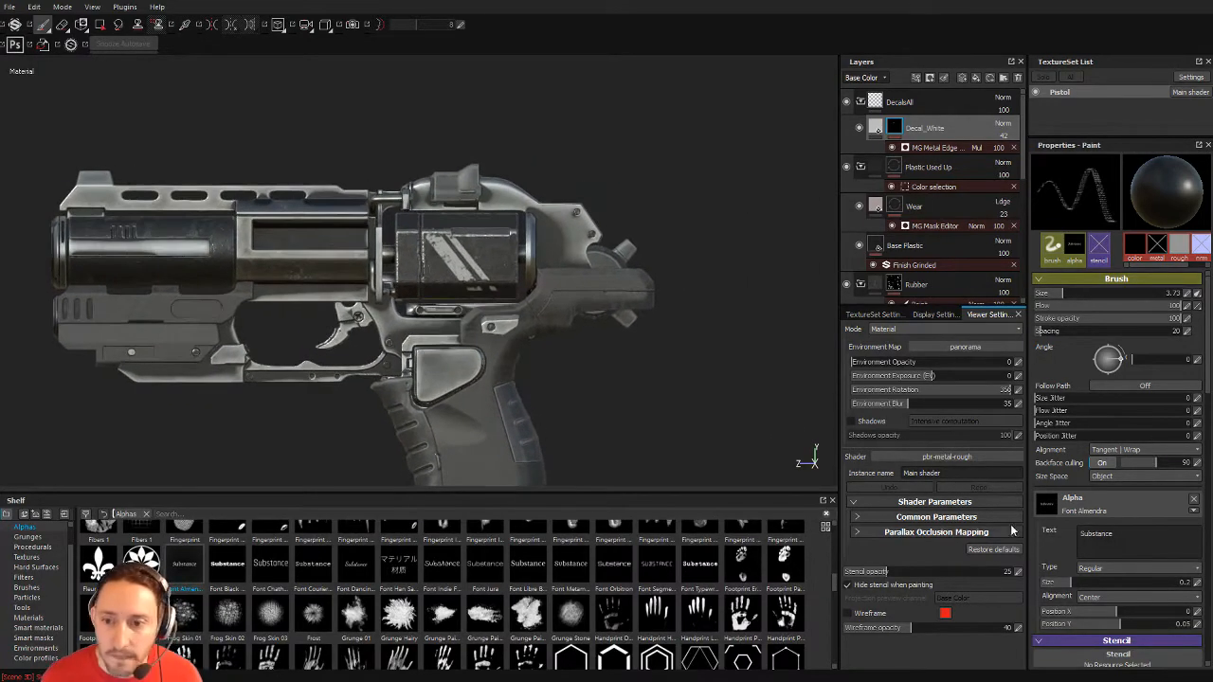
mouse_move(257, 254)
right_mouse_down("ctrl")
mouse_move(276, 254)
mouse_move(281, 269)
right_mouse_up("ctrl")
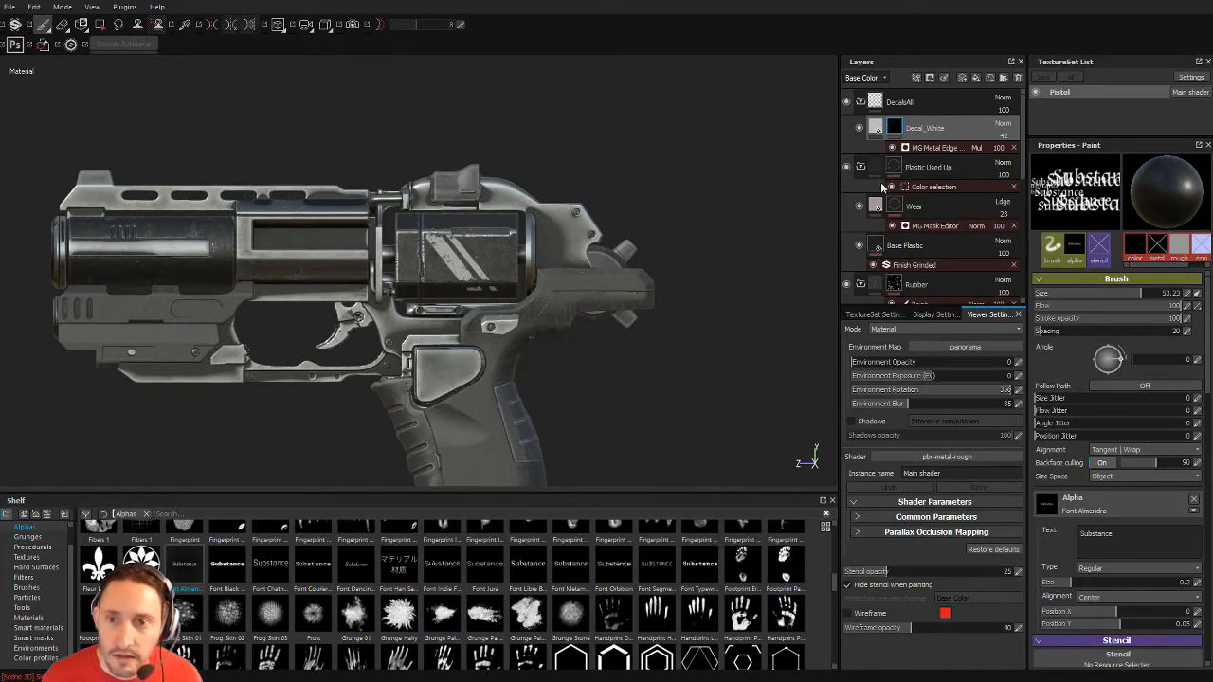
key("x")
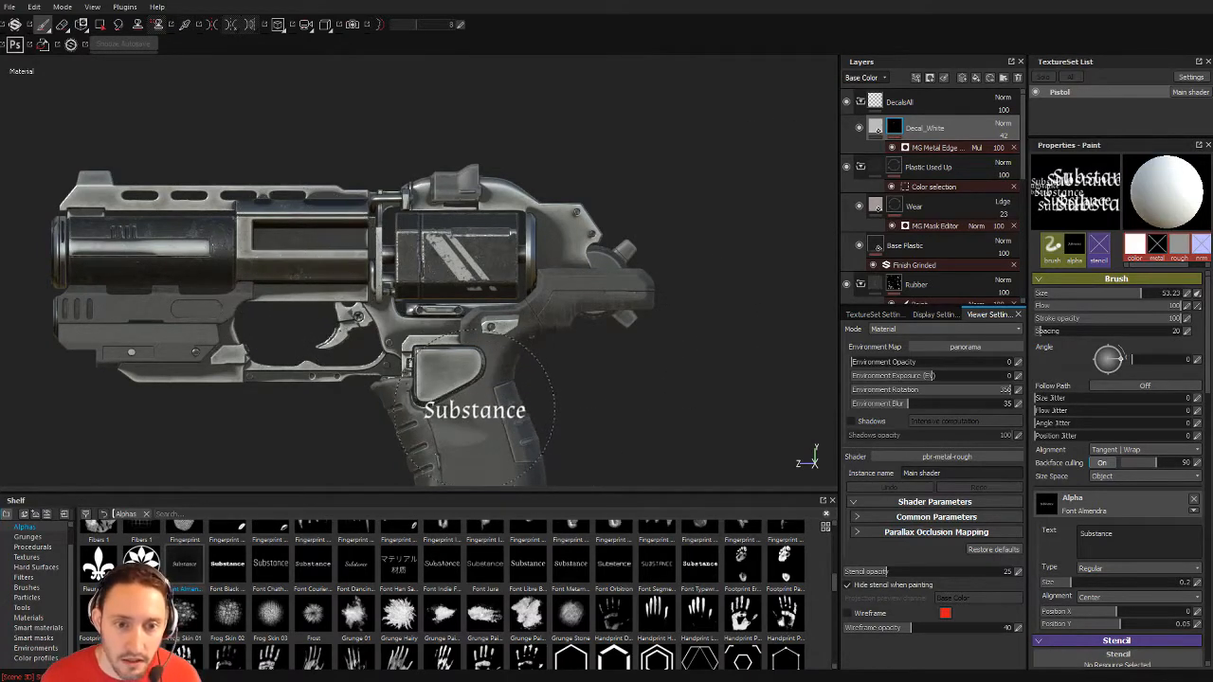
left_click_drag(474, 409, 506, 364, "ctrl")
middle_click_drag(506, 364, 510, 277, "alt")
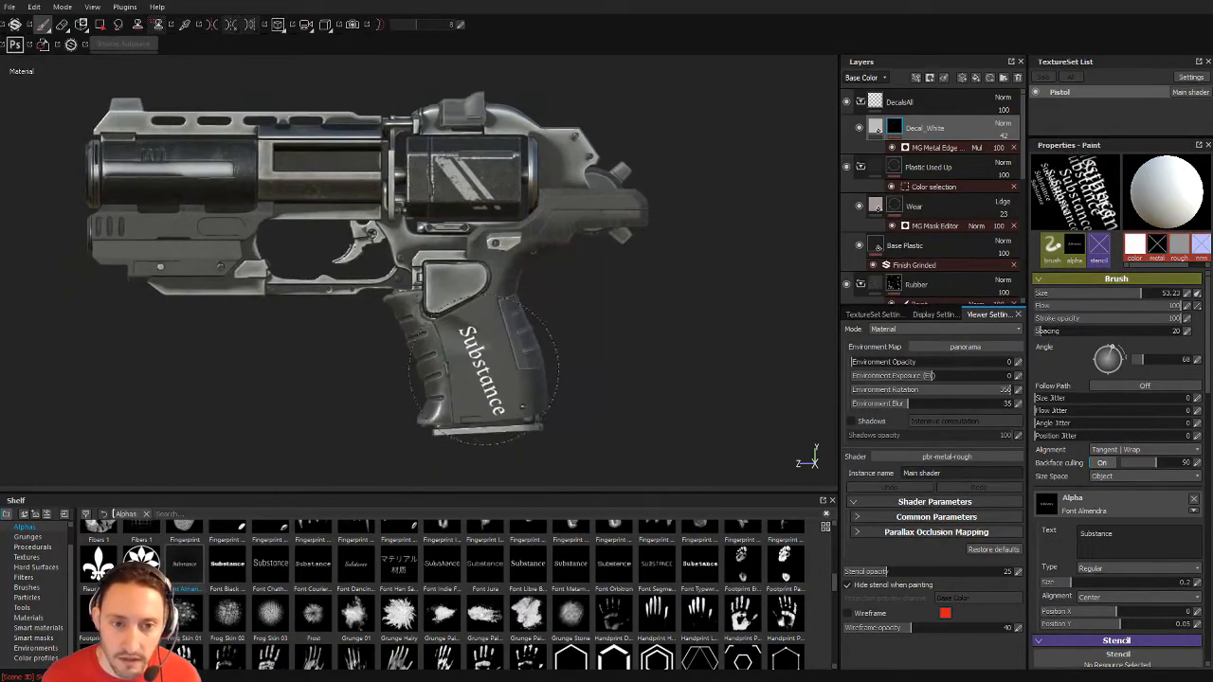
mouse_move(463, 342)
right_mouse_down("ctrl")
mouse_move(479, 342)
mouse_move(465, 341)
right_mouse_up("ctrl")
left_click(476, 344)
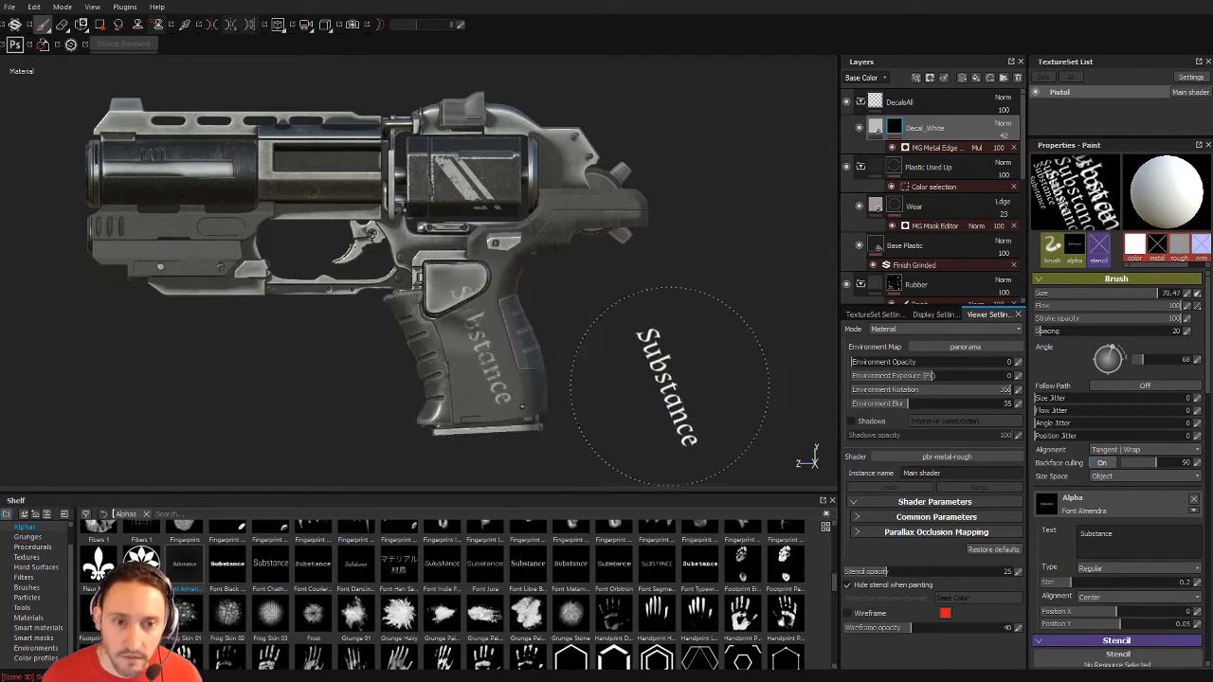
key("ctrl+z")
Step: Try stamping the Substance text in Font Chathura on the front barrel at size 45.08 and on the housing below it at 34.97
left_click_drag(664, 326, 664, 334, "ctrl")
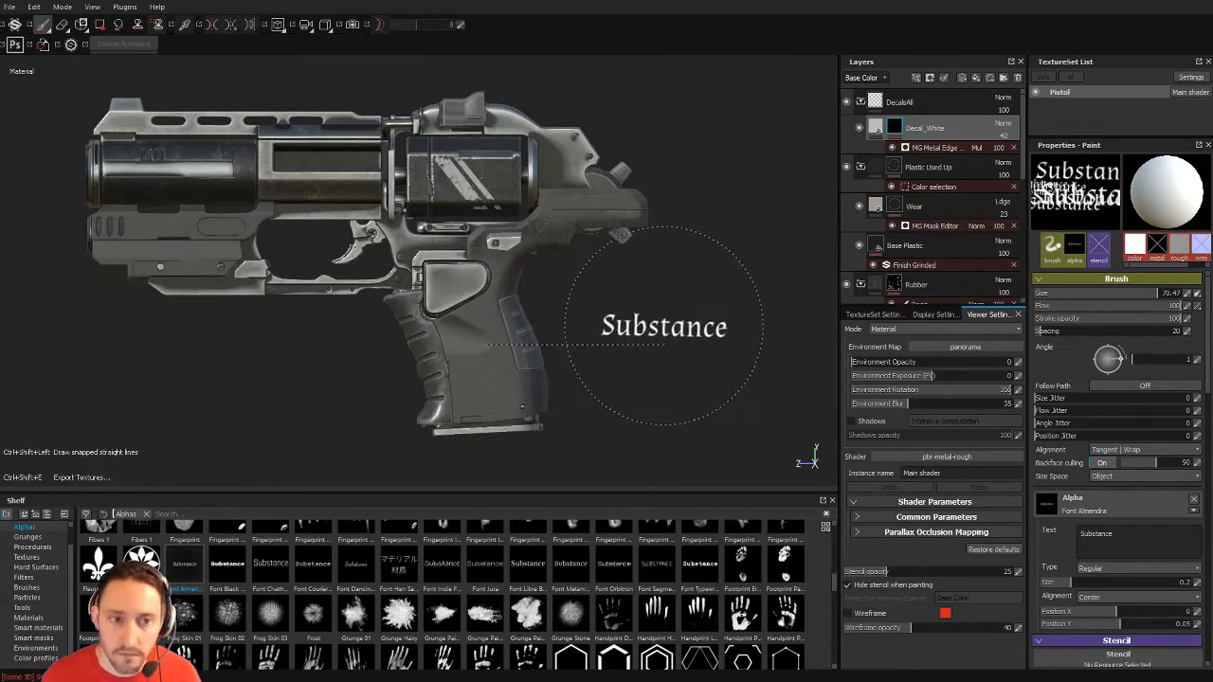
middle_click_drag(672, 298, 655, 352, "alt")
right_click_drag(613, 299, 589, 299, "ctrl")
middle_click_drag(613, 300, 682, 287, "alt")
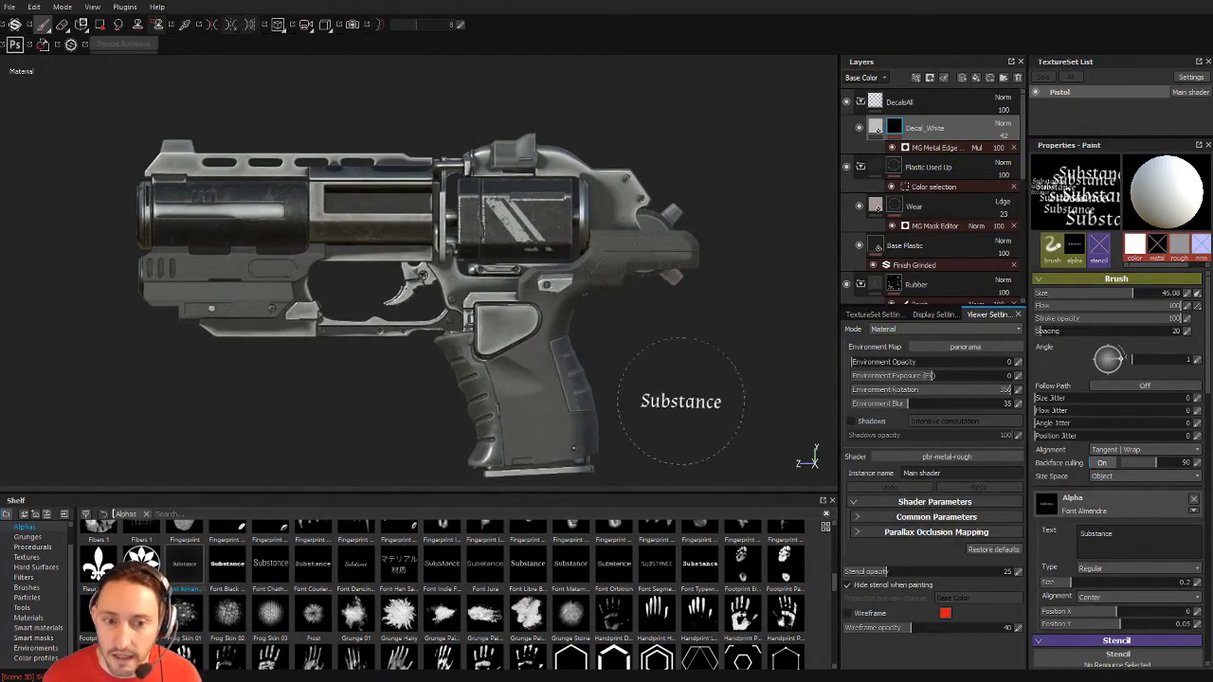
left_click(271, 569)
middle_click_drag(583, 377, 521, 366, "alt")
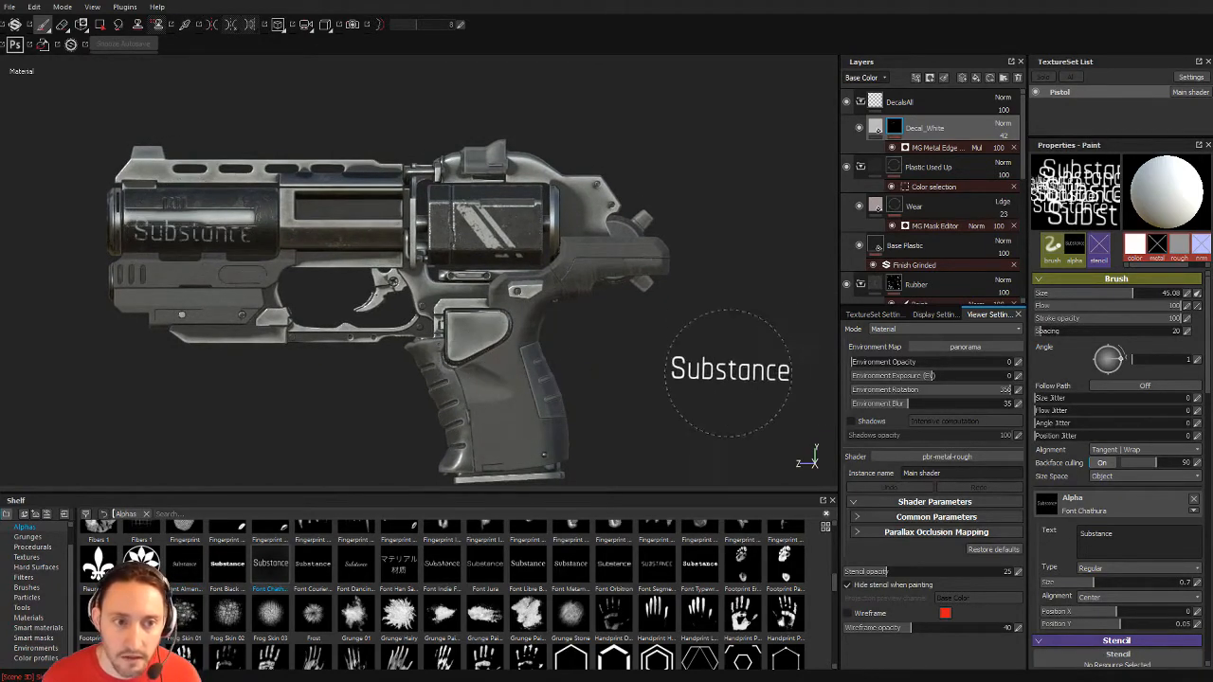
key("ctrl+z")
key("[")
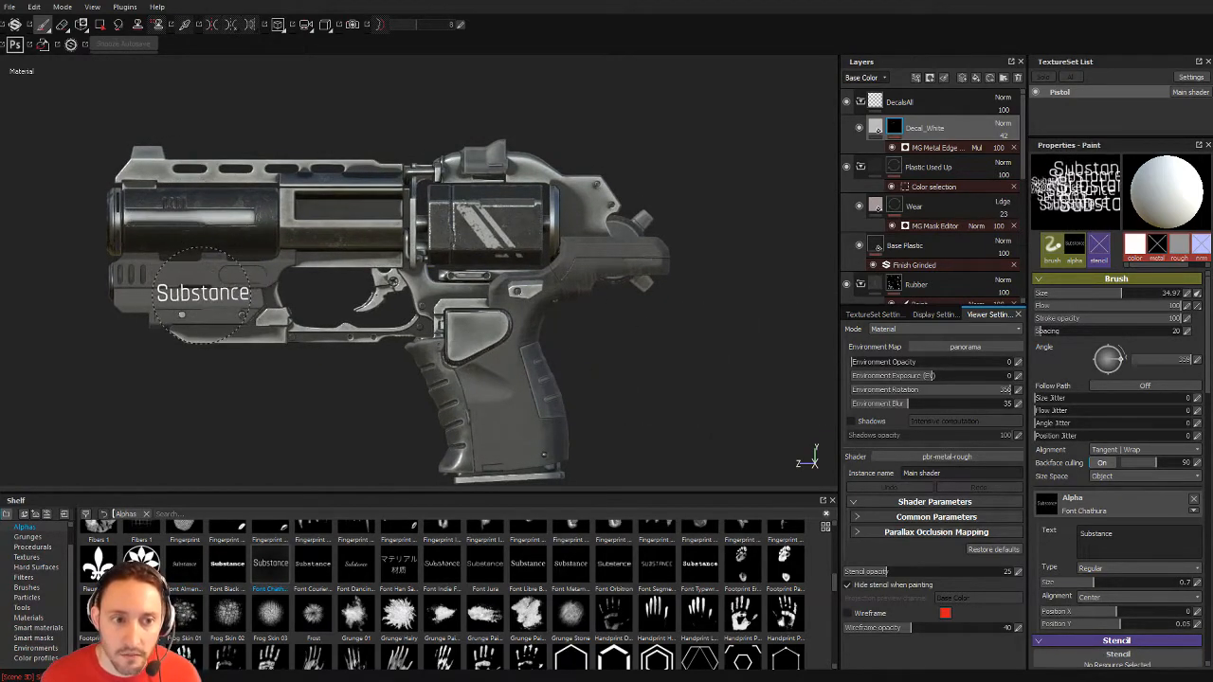
left_click(194, 297)
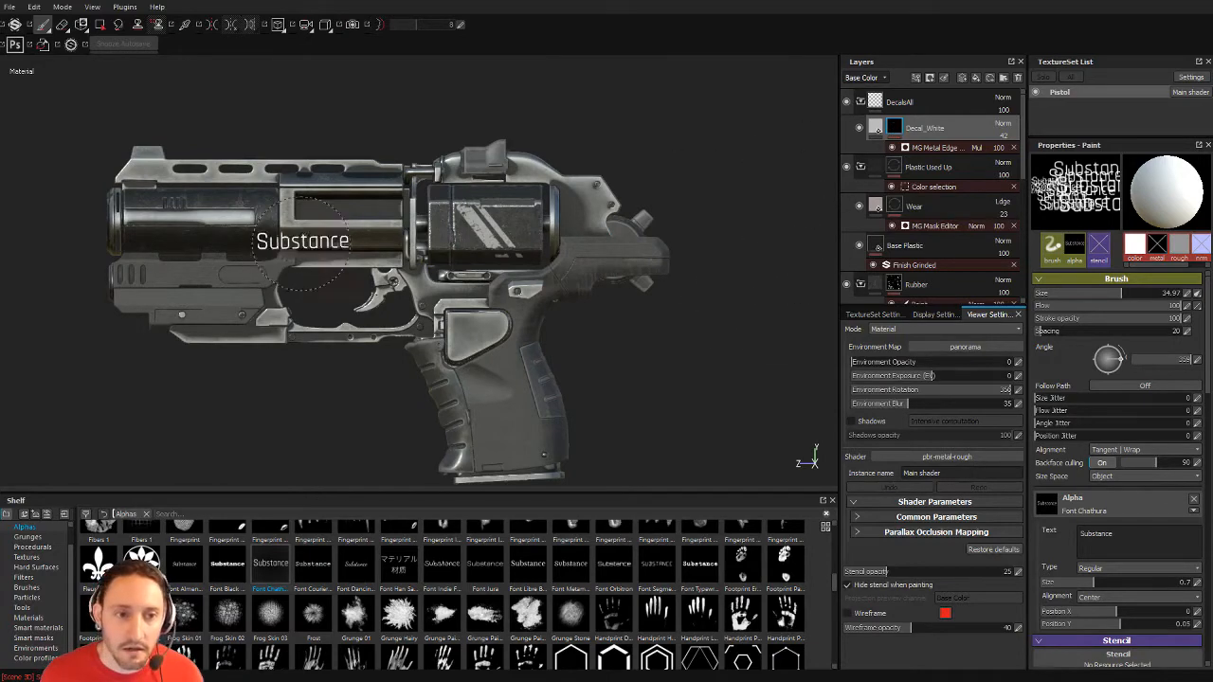
Step: Set up the Projection tool with the Fleur De Lis alpha as grayscale and scale its pattern down to a small repeating size
key("3")
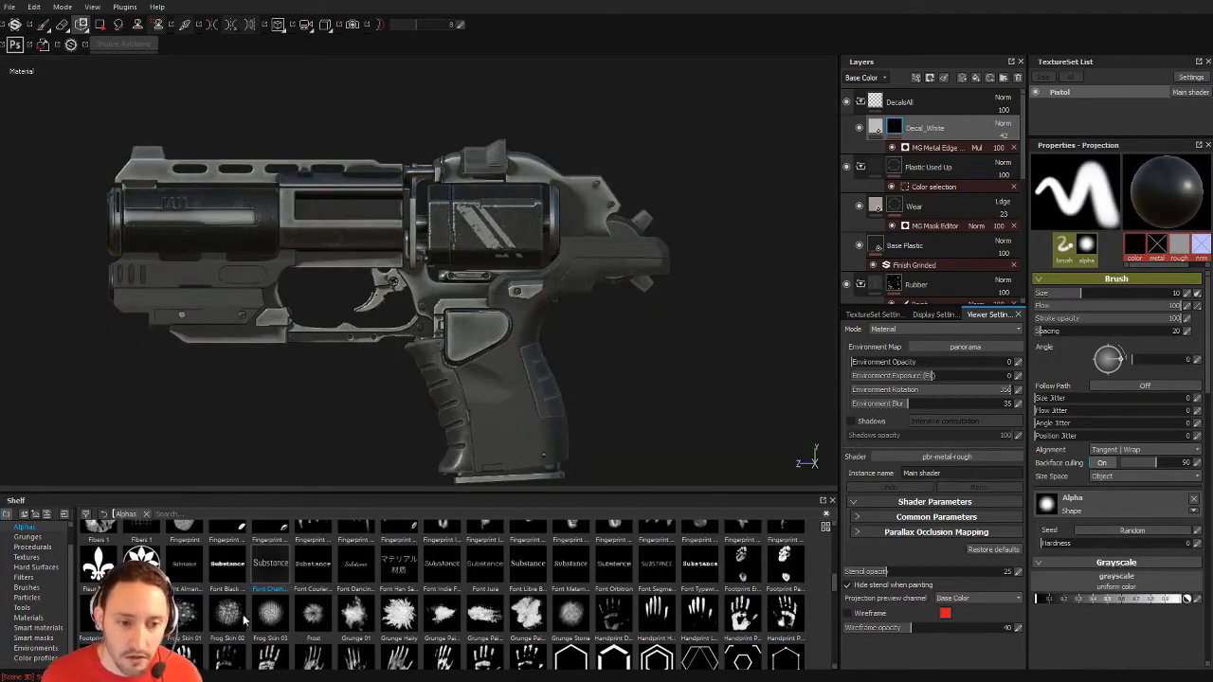
left_click_drag(97, 563, 1162, 584)
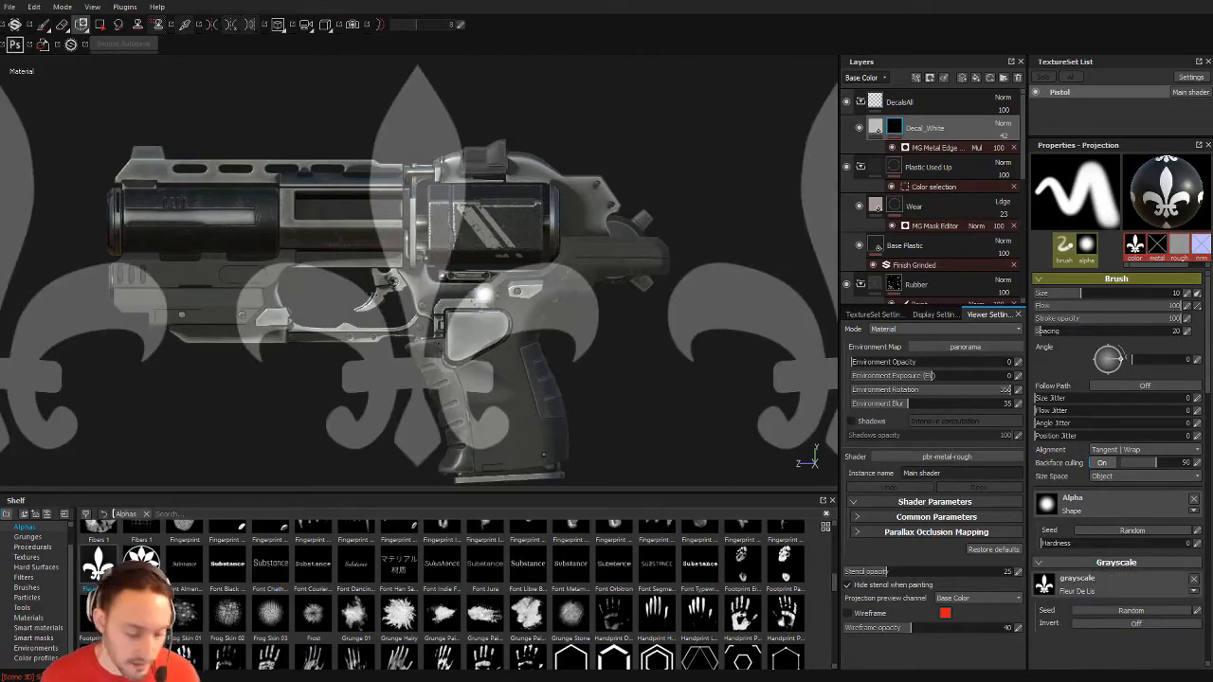
key("s")
right_click_drag(474, 263, 246, 175)
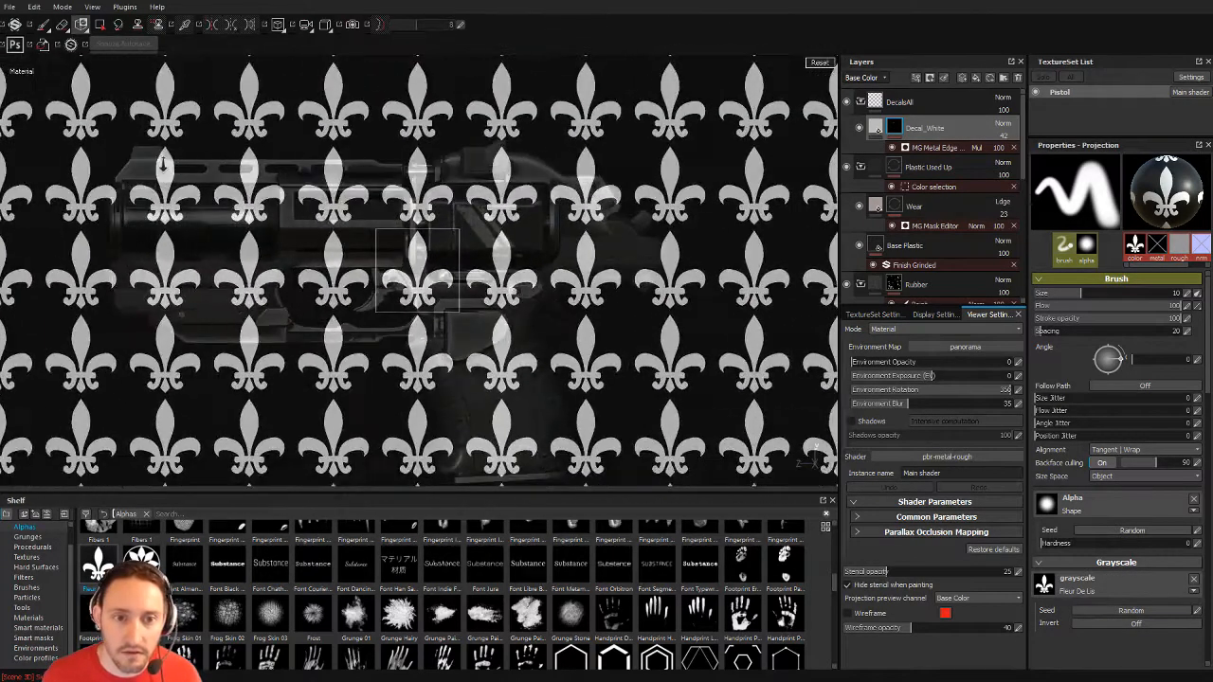
Step: Tilt the projected pattern and paint a single fleur-de-lis onto the grip's side panel in the Decal_White mask
middle_click_drag(459, 246, 379, 219, "alt")
right_click_drag(379, 219, 584, 322, "alt")
middle_click_drag(584, 321, 616, 277, "alt")
right_click_drag(616, 276, 678, 353, "alt")
middle_click_drag(678, 352, 690, 386, "alt")
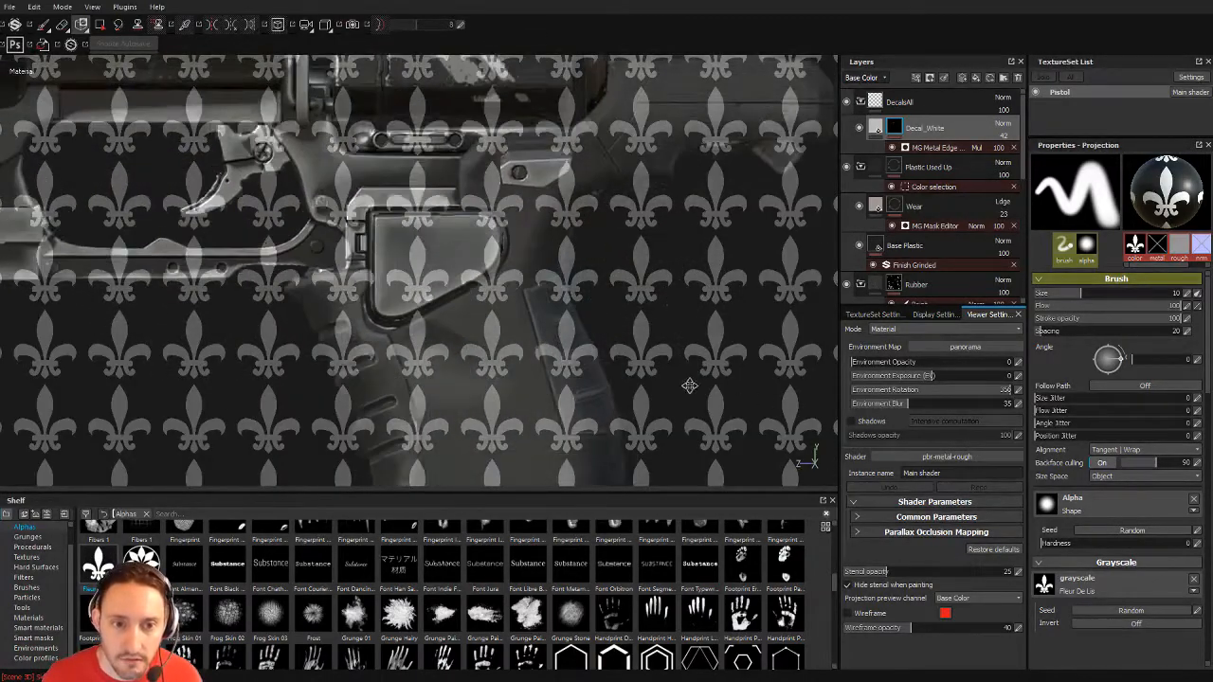
scroll(689, 386, "down", 2)
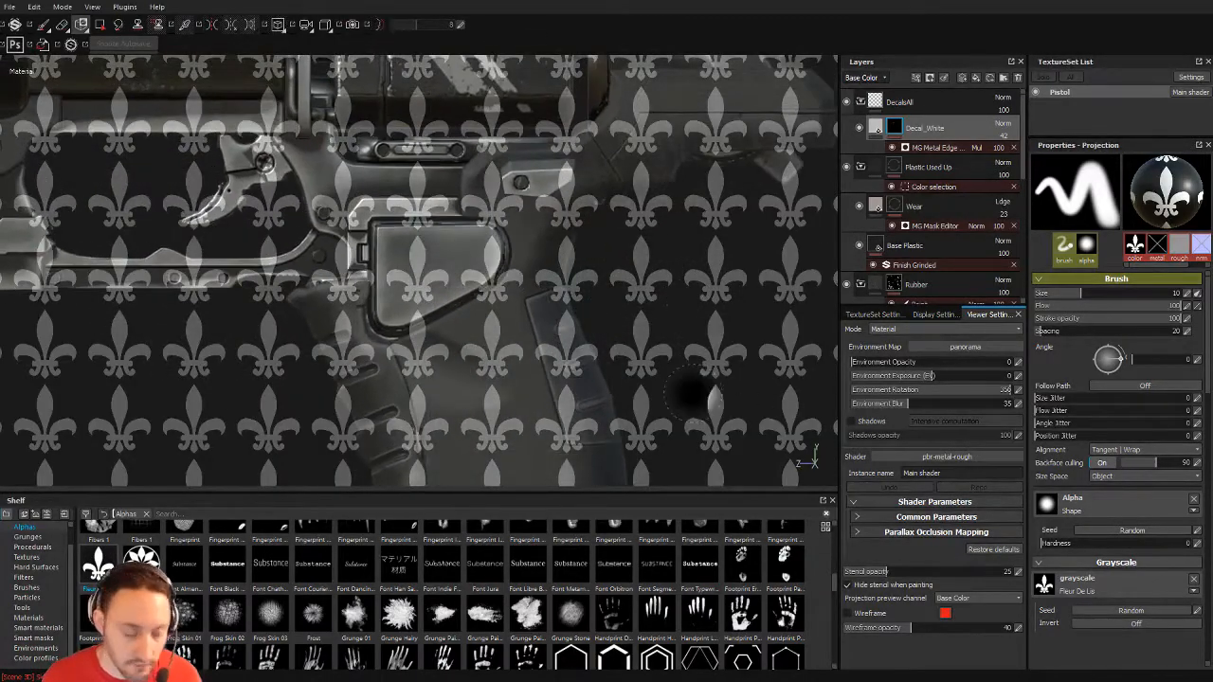
key("s")
mouse_move(455, 231)
left_mouse_down()
mouse_move(465, 251)
mouse_move(453, 280)
mouse_move(413, 278)
left_mouse_up()
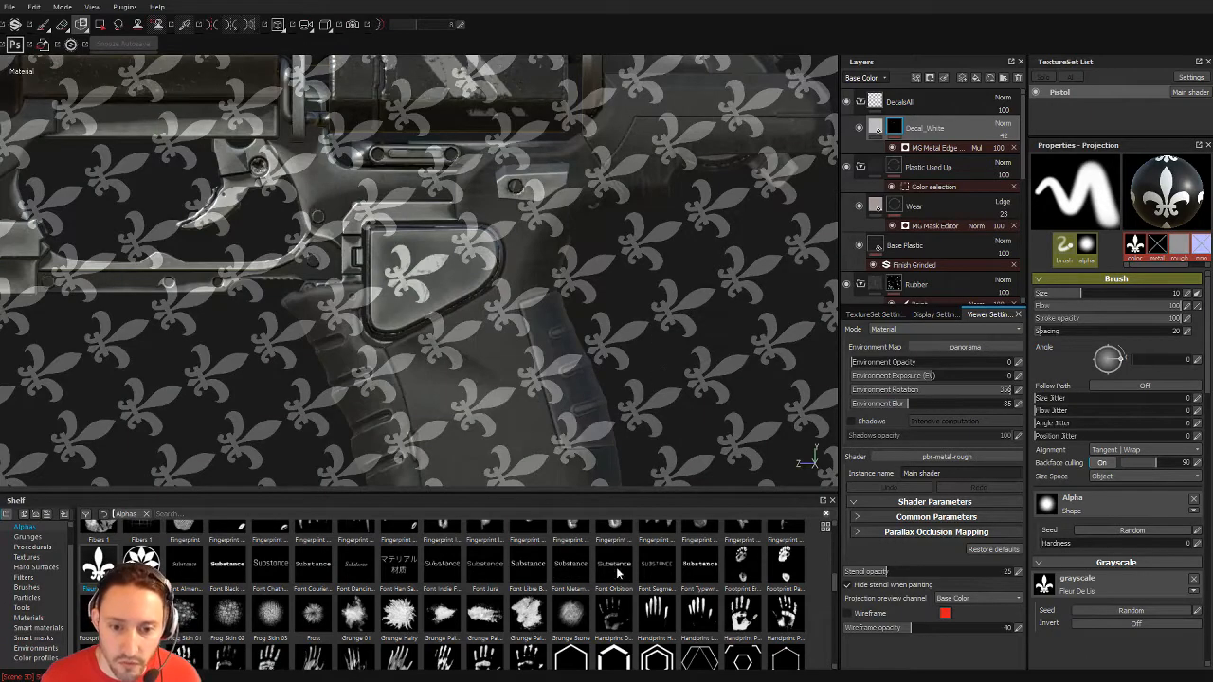
Step: Load Font Segment14 as the projection grayscale, enlarge its Substance text along the grip and paint it onto the Decal_White mask
left_click_drag(681, 569, 1046, 583)
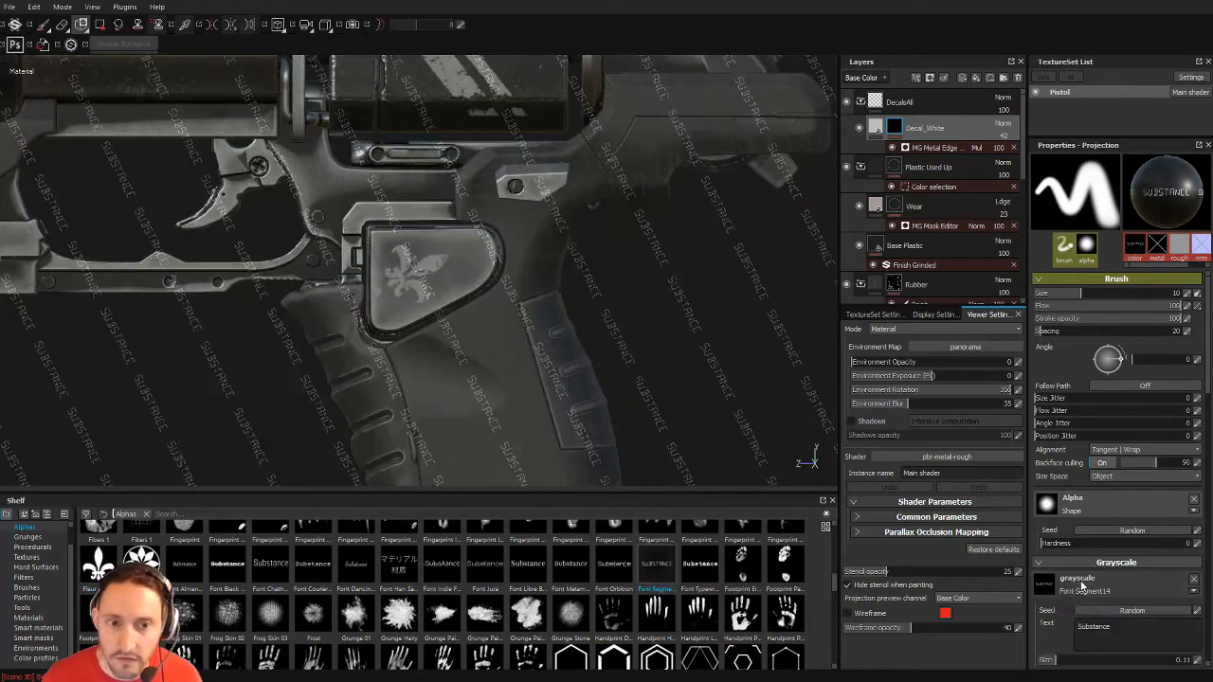
left_click_drag(441, 281, 532, 335)
right_click_drag(520, 322, 559, 308)
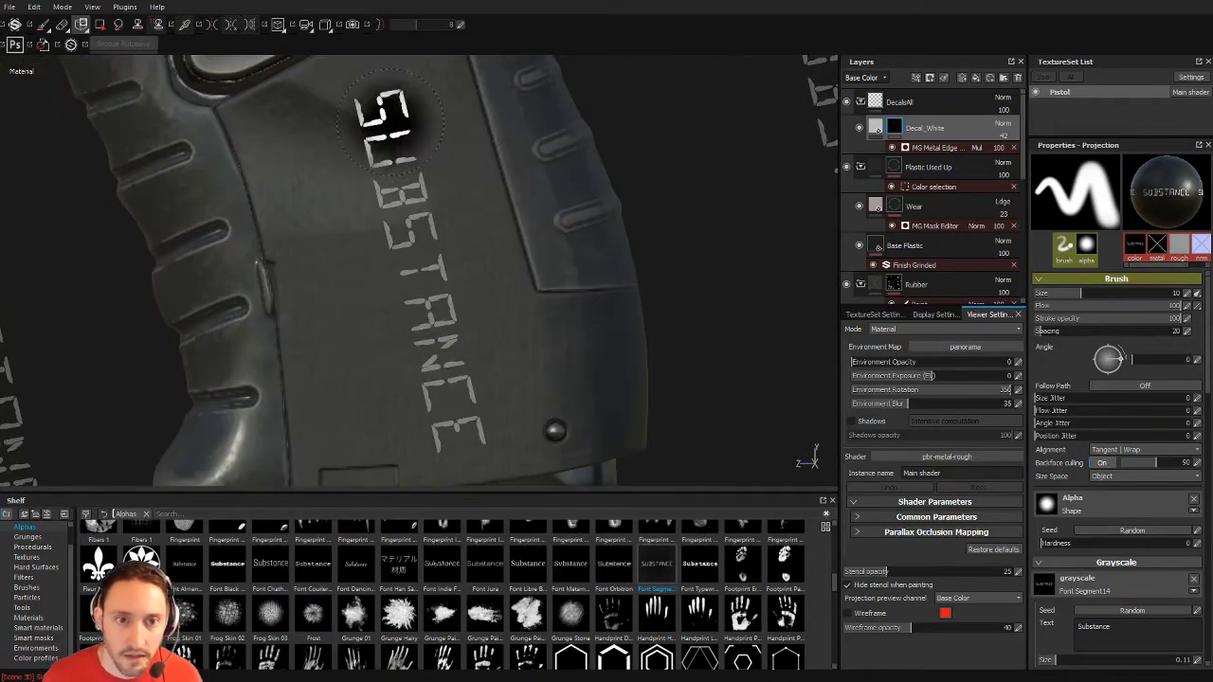
mouse_move(392, 118)
left_mouse_down()
mouse_move(383, 151)
mouse_move(417, 218)
mouse_move(405, 195)
left_mouse_up()
left_click_drag(460, 341, 458, 313)
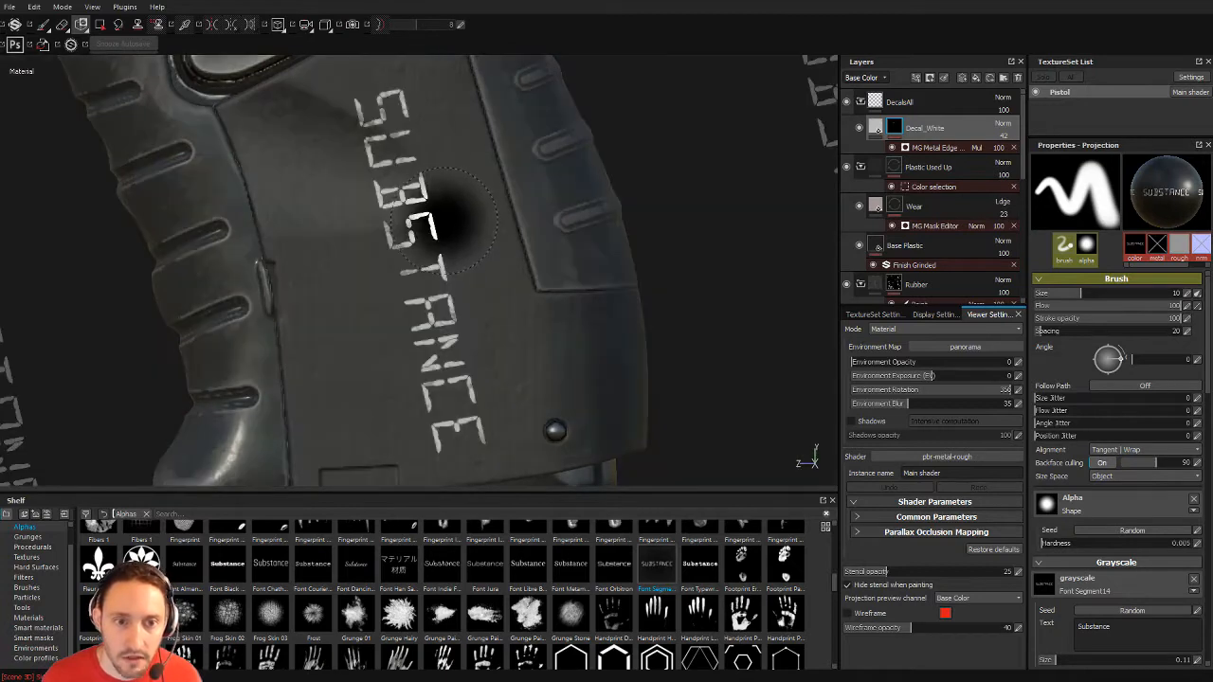
Step: Reduce the projection brush to size 2.74 with hardness 1 and paint individual letters of a second Substance text onto the grip
right_click_drag(444, 221, 447, 285, "ctrl")
mouse_move(520, 277)
right_mouse_down("ctrl")
mouse_move(483, 277)
mouse_move(514, 274)
right_mouse_up("ctrl")
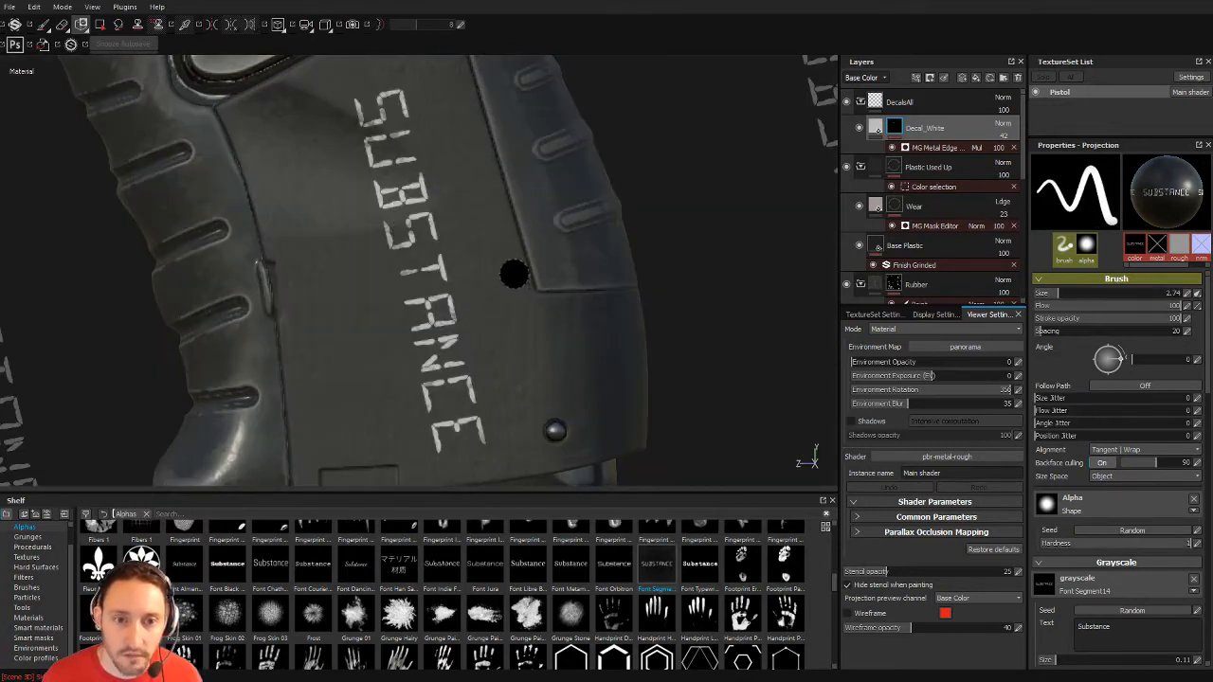
mouse_move(386, 111)
left_mouse_down()
mouse_move(368, 132)
mouse_move(399, 127)
left_mouse_up()
middle_click_drag(512, 216, 590, 206, "alt")
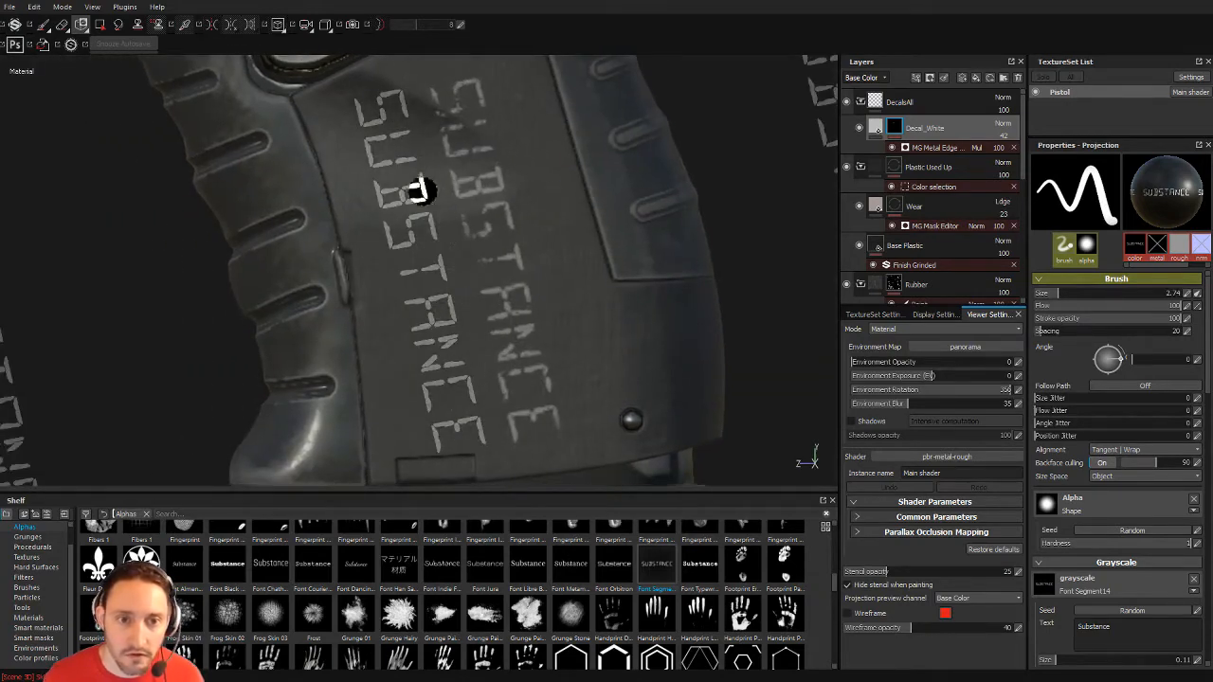
left_click_drag(383, 193, 384, 195)
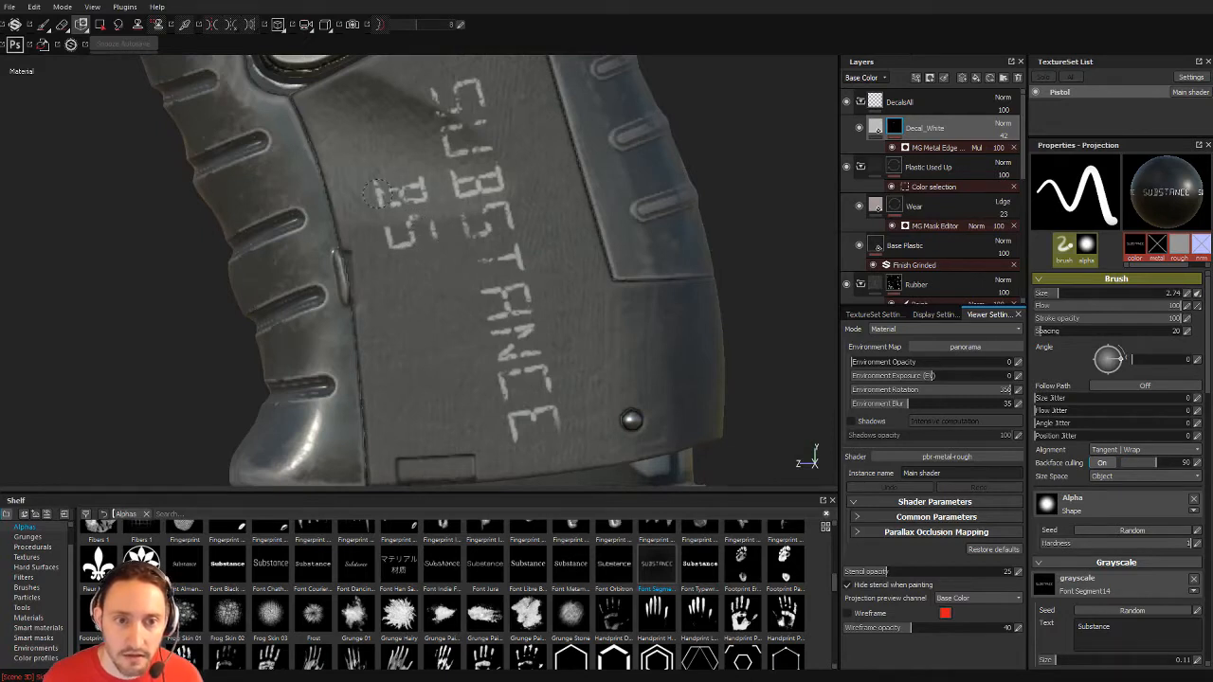
left_click_drag(383, 193, 388, 199)
Step: Change the projected text to "Test Text!!!", align it horizontally with the lower barrel frame and set its size to 0.06
scroll(1128, 631, "down", 3)
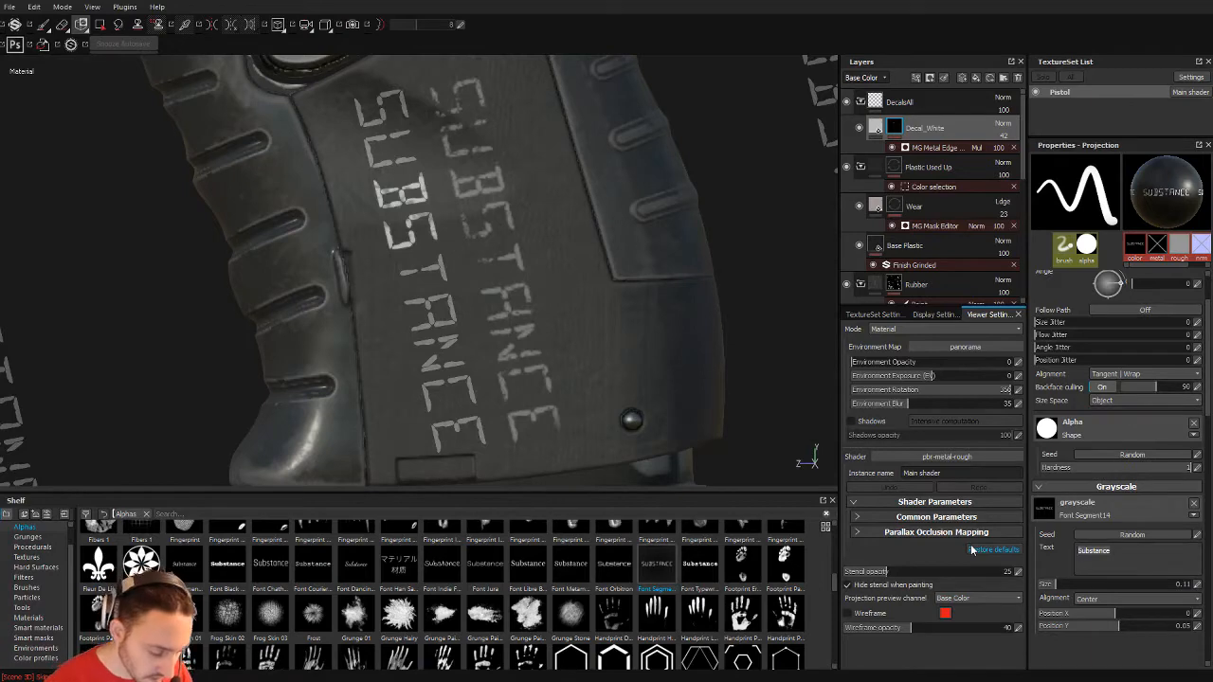
type("Test Text!!!")
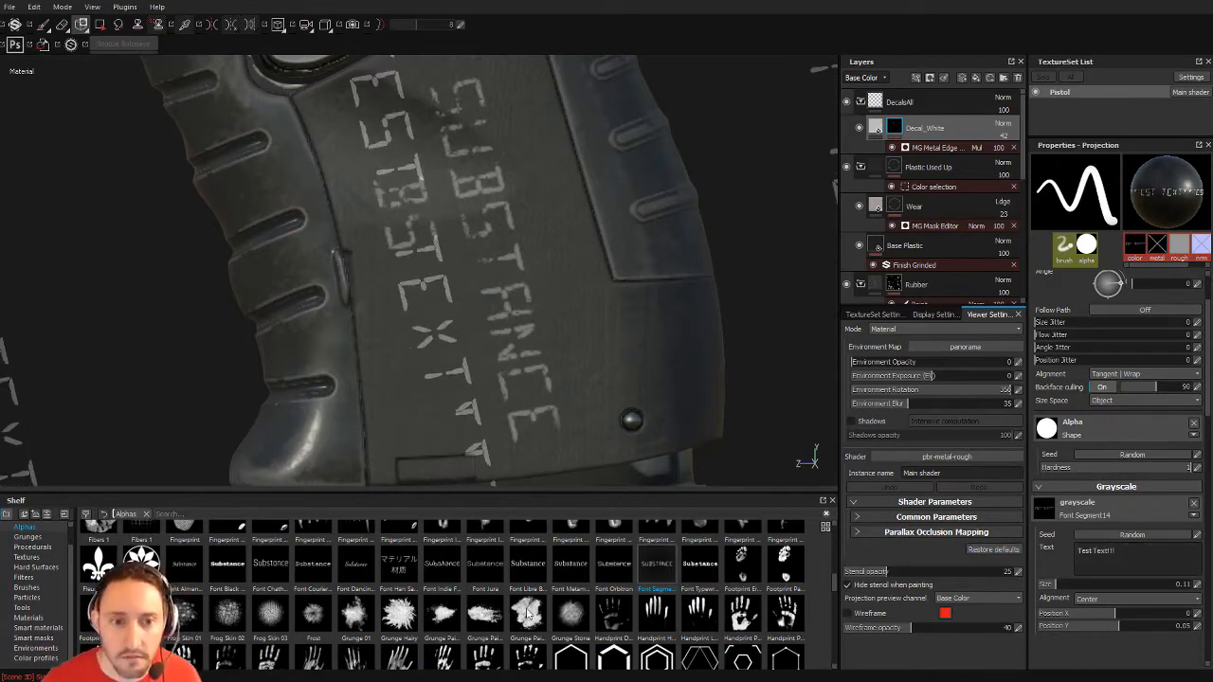
right_click_drag(482, 356, 396, 286, "alt")
middle_click_drag(506, 316, 554, 432, "alt")
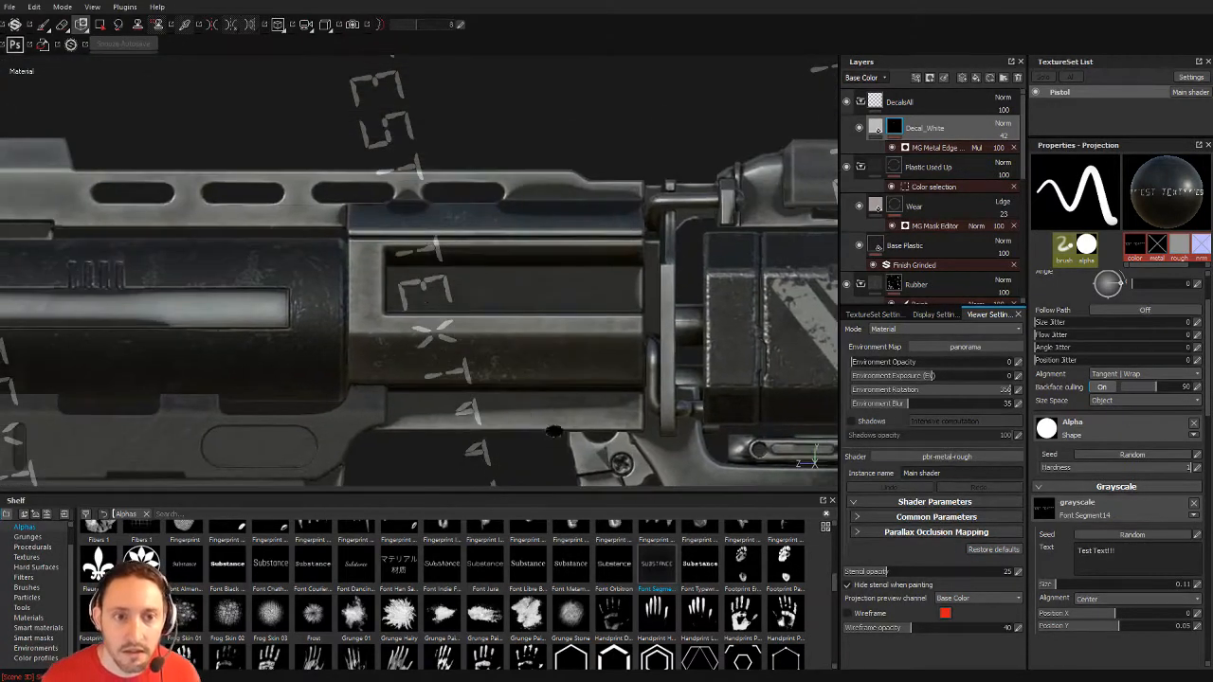
left_click_drag(377, 280, 366, 342)
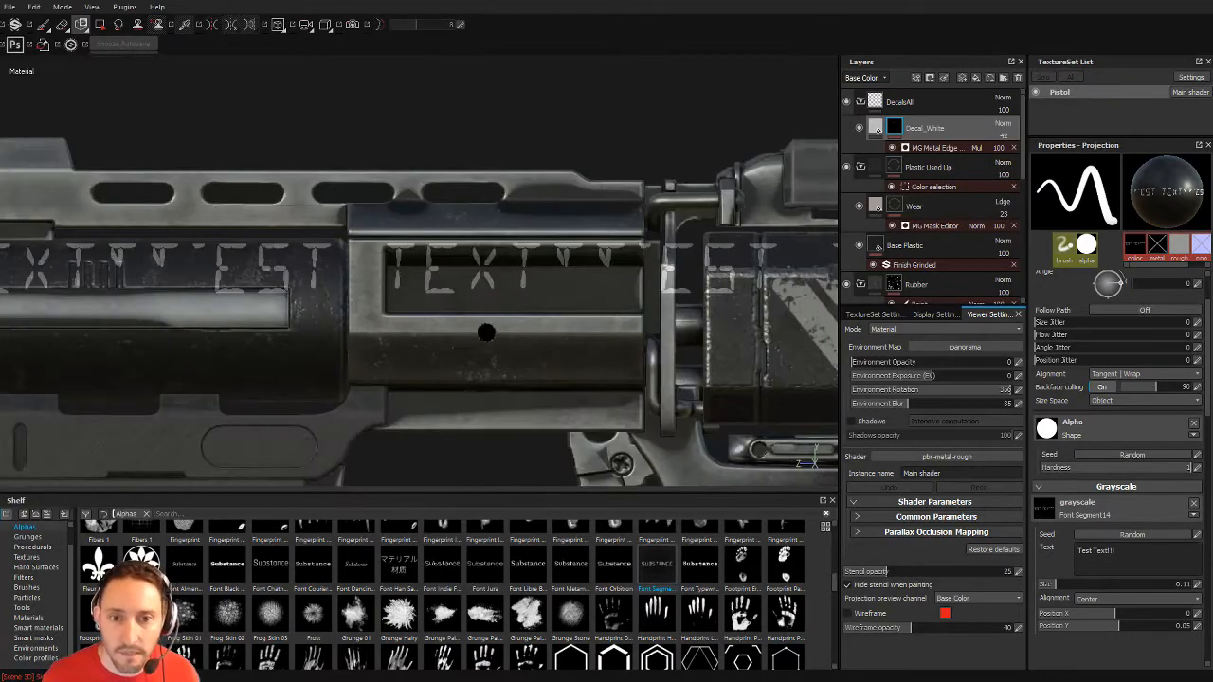
middle_click_drag(487, 331, 328, 239, "alt")
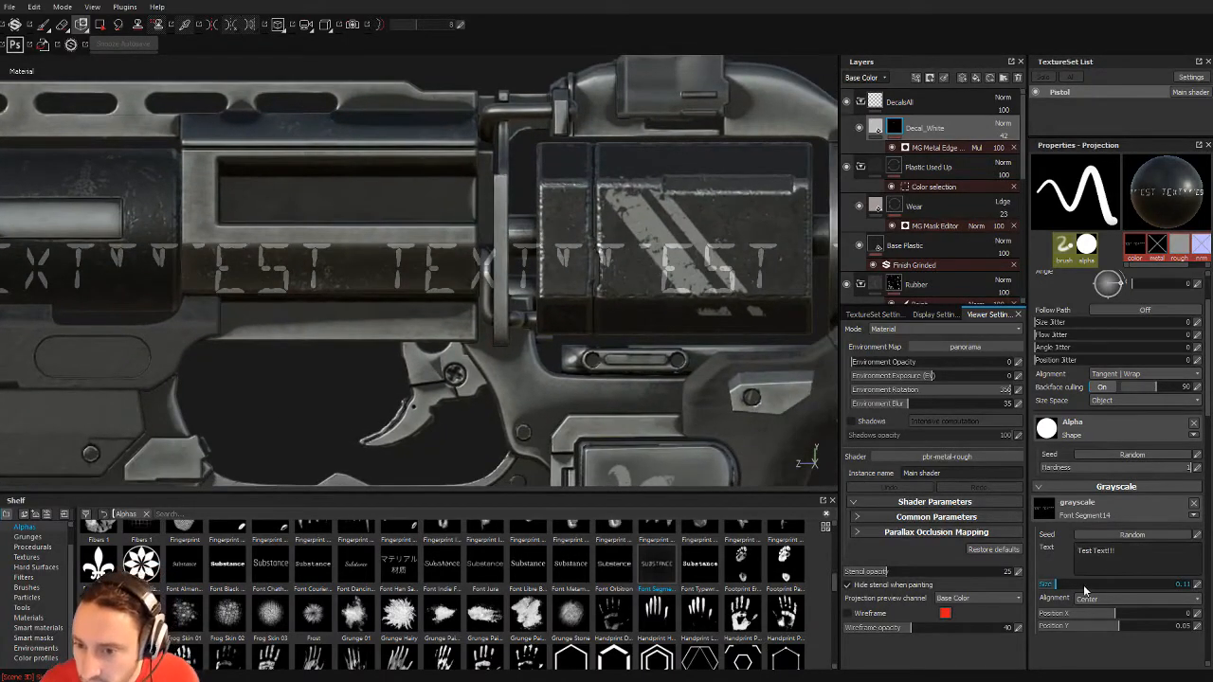
left_click_drag(1055, 585, 1048, 589)
middle_click_drag(597, 429, 683, 436, "alt")
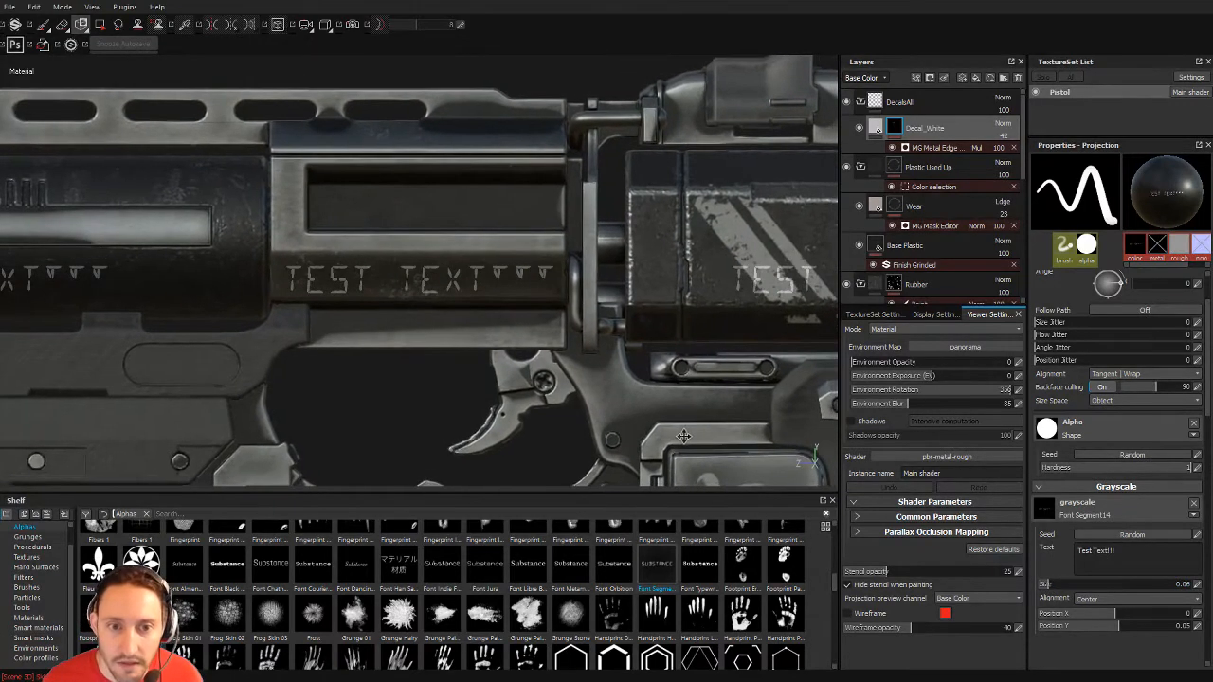
Step: Paint the word TEST from the projection onto the lower barrel frame in the Decal_White mask
left_click_drag(585, 325, 557, 382, "alt")
left_click_drag(305, 280, 292, 278)
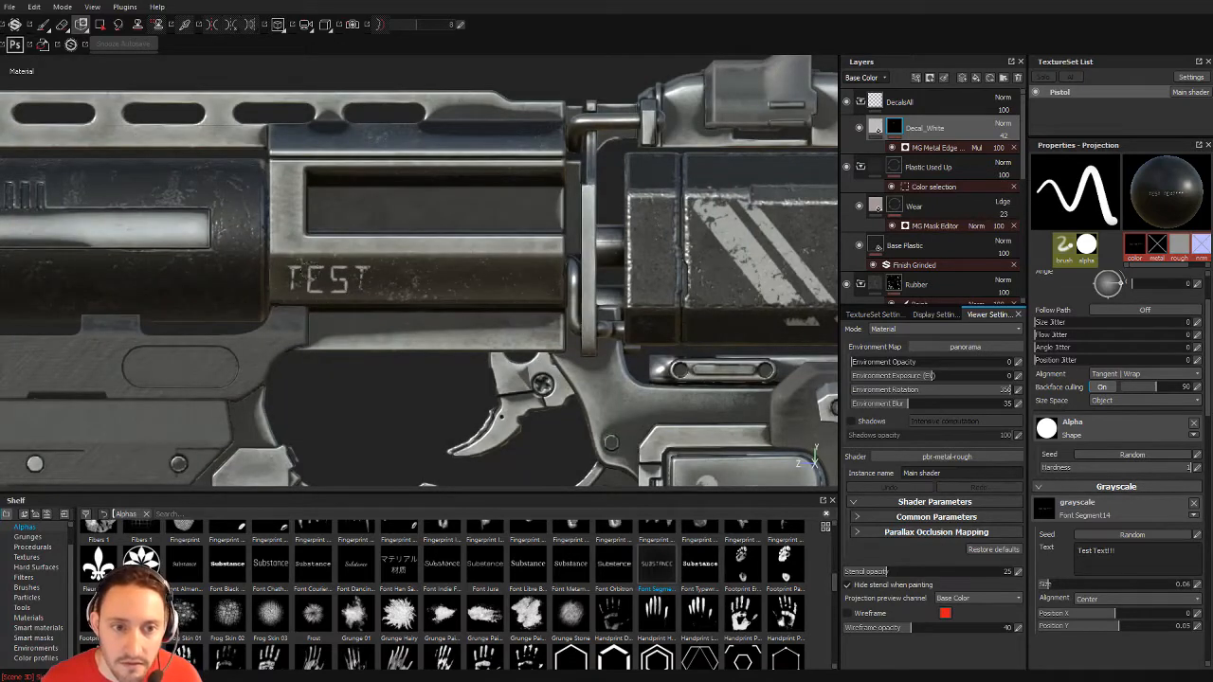
left_click_drag(293, 276, 291, 269)
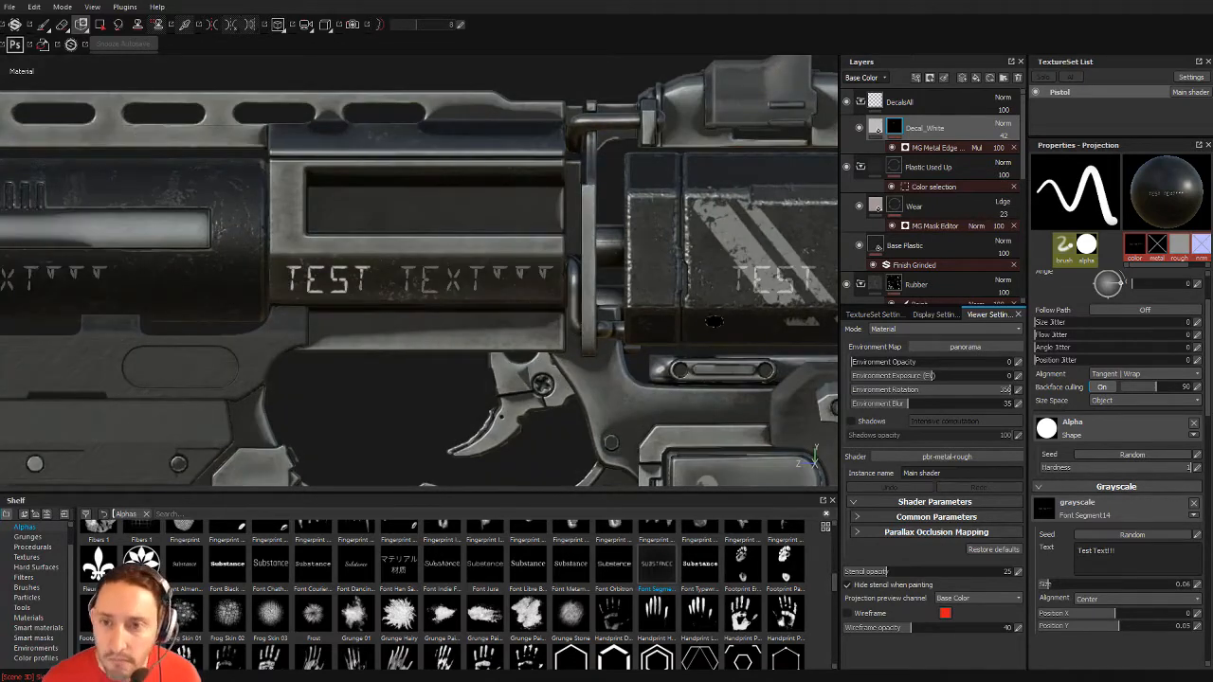
Step: Add a fill layer with a black mask above Decal_White and restrict it to the height channel
left_click(977, 77)
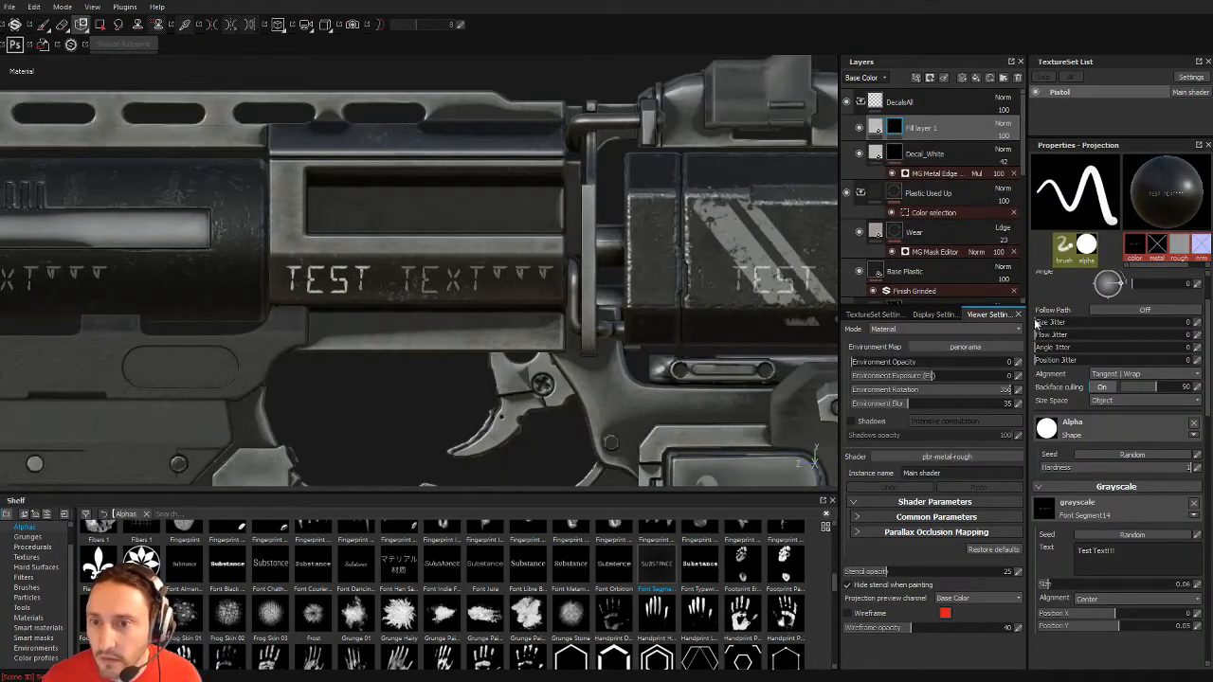
left_click(876, 127)
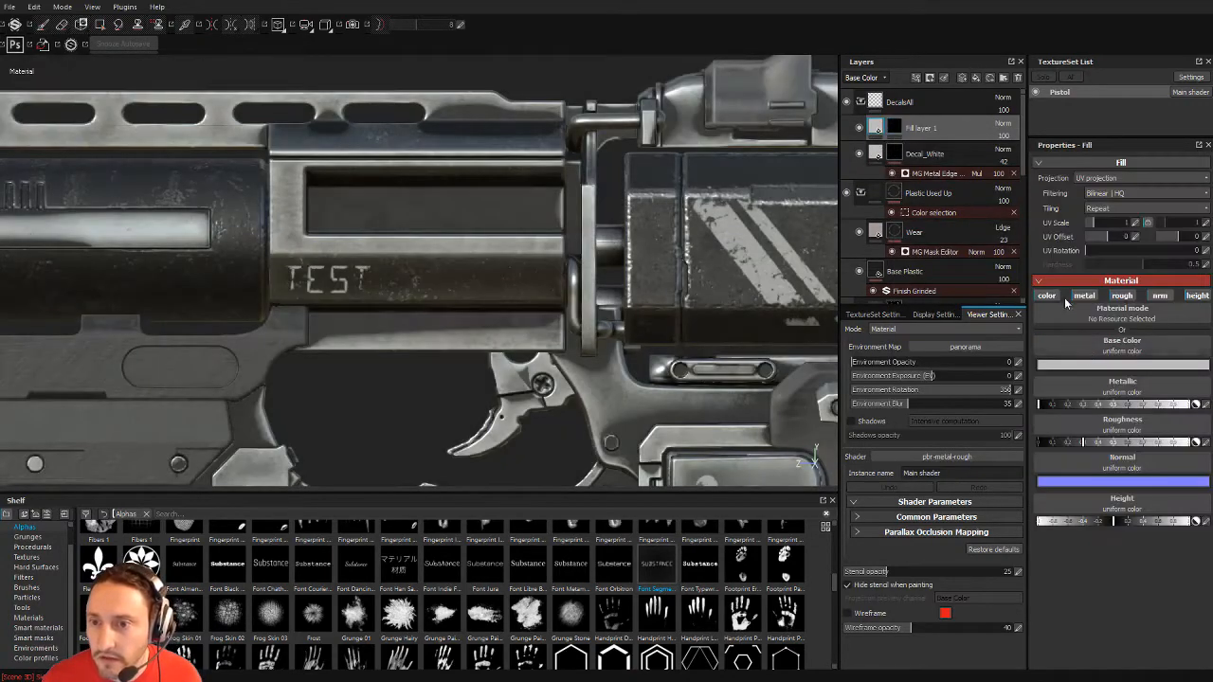
left_click(1046, 296)
left_click(1089, 297)
left_click(1122, 296)
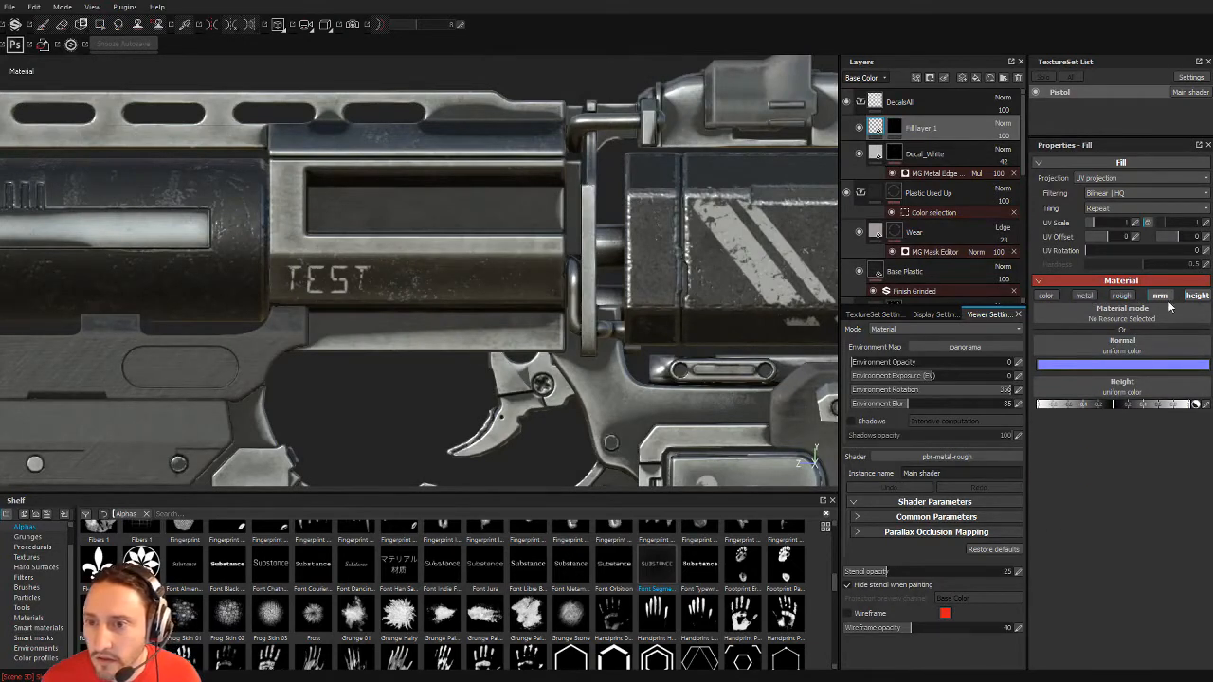
left_click(1160, 296)
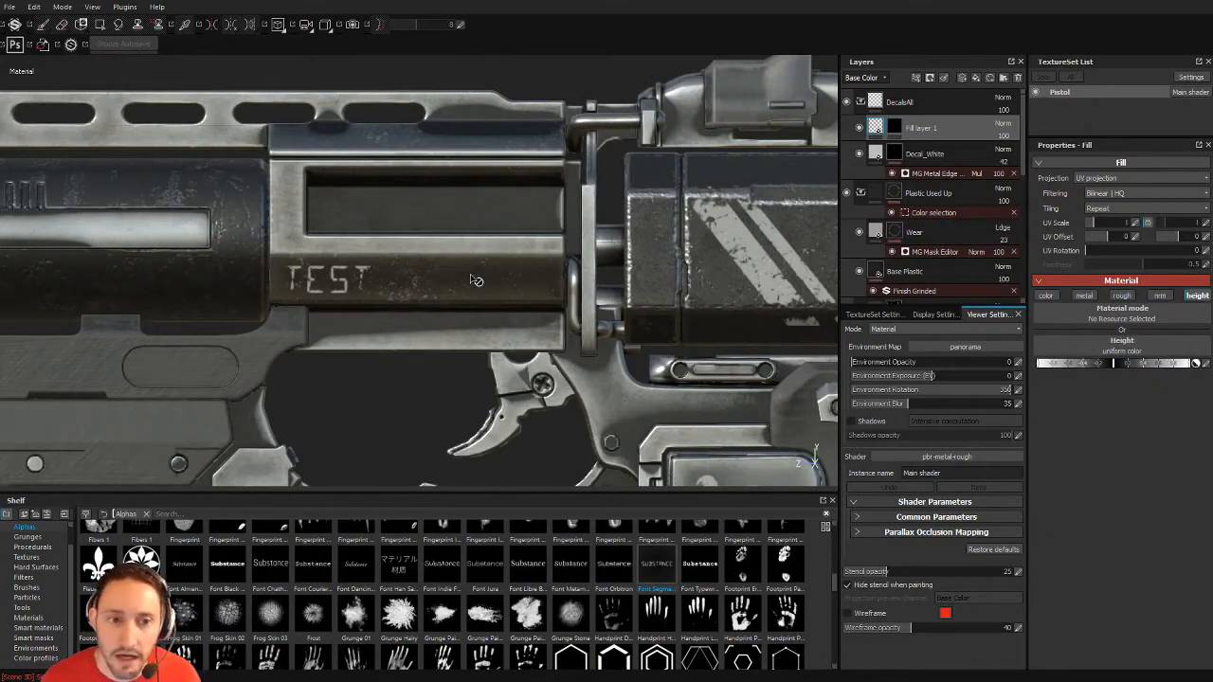
Step: Project the remaining "Text!!!" beside TEST in Fill layer 1's mask and lower the layer's height to engrave it
left_click(893, 129)
key("3")
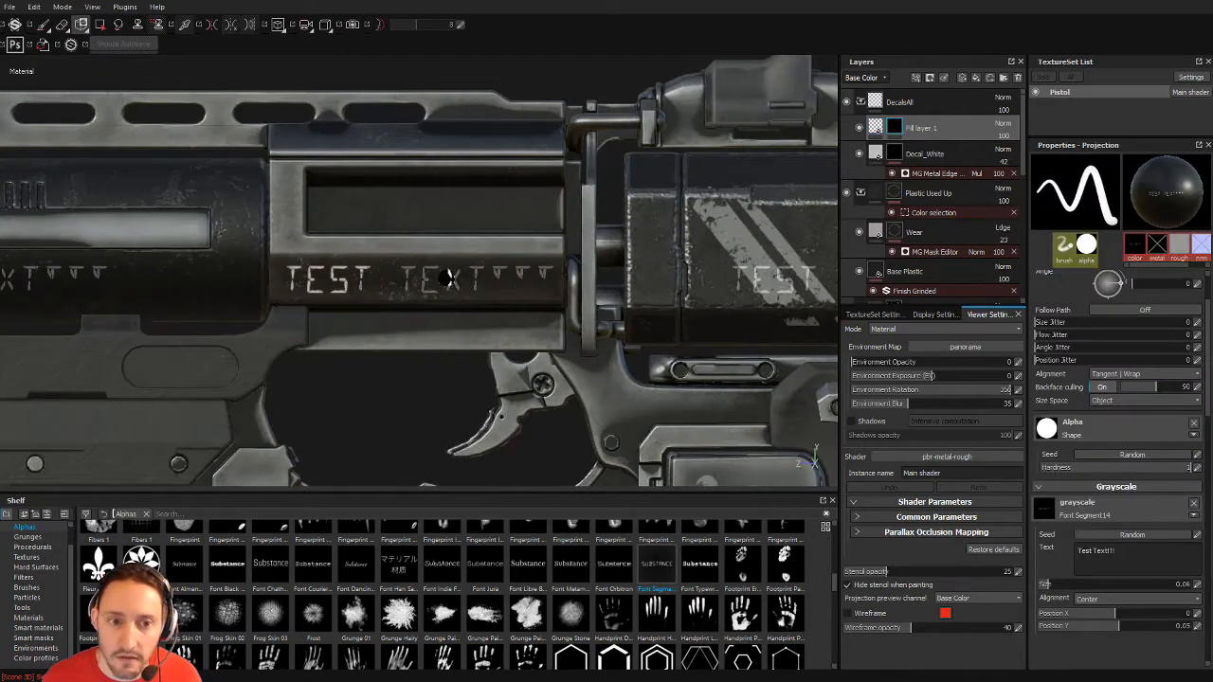
left_click_drag(416, 282, 405, 284)
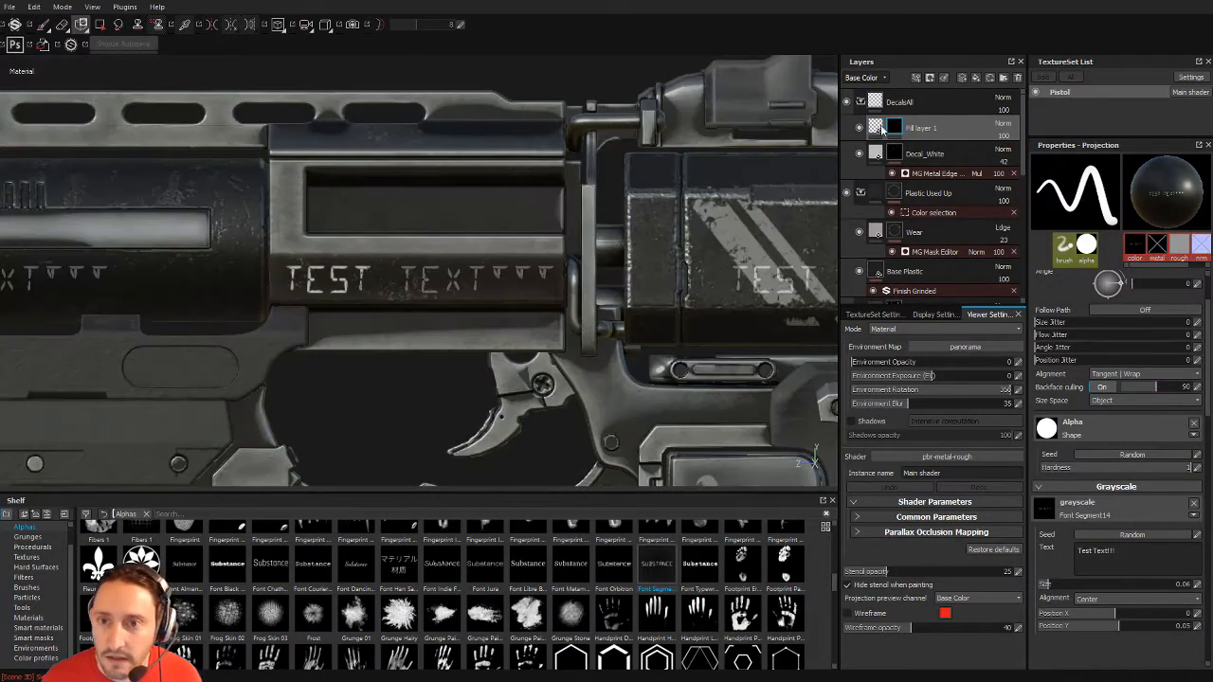
left_click(881, 129)
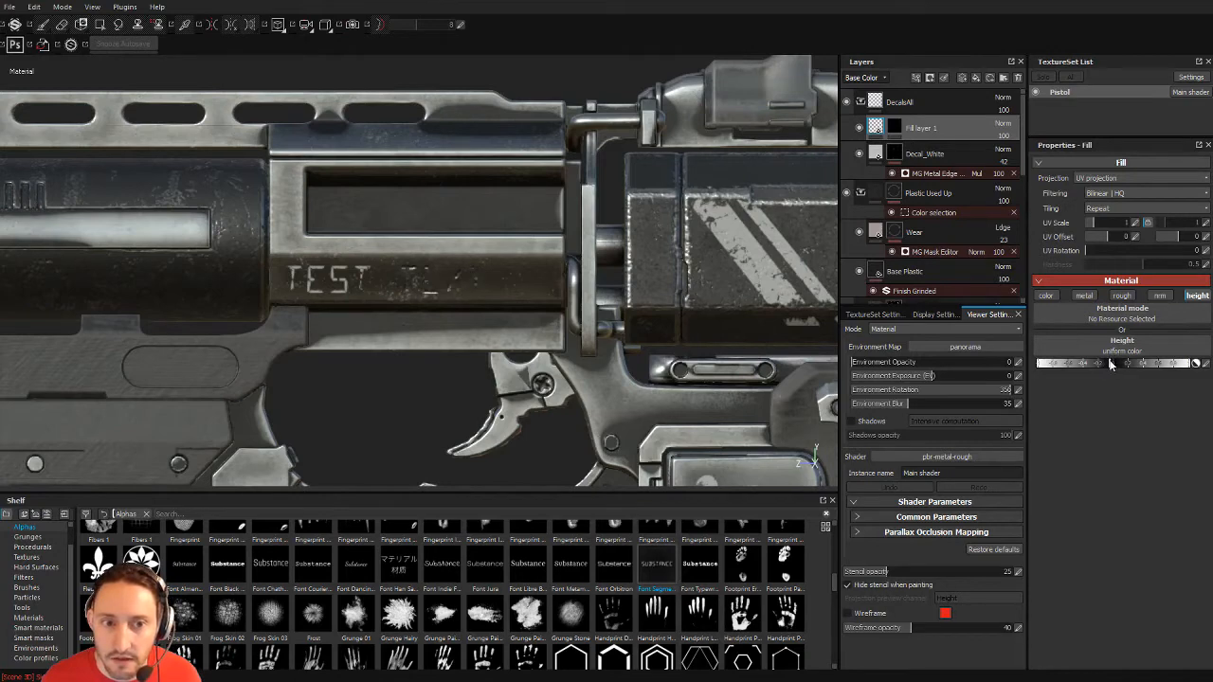
left_click(894, 129)
key("3")
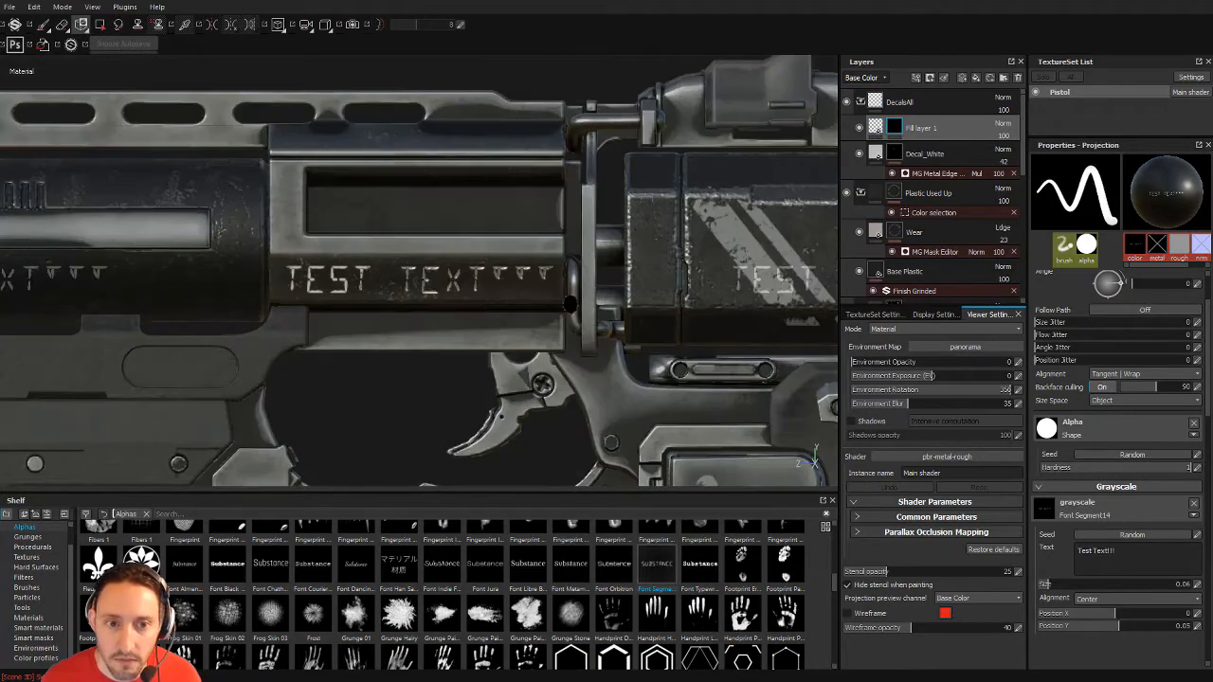
Step: Try projecting an engraved TEST onto the front housing below the barrel in Fill layer 1's mask
mouse_move(577, 284)
middle_mouse_down("alt")
mouse_move(585, 230)
mouse_move(555, 229)
mouse_move(690, 216)
mouse_move(779, 164)
mouse_move(773, 150)
middle_mouse_up("alt")
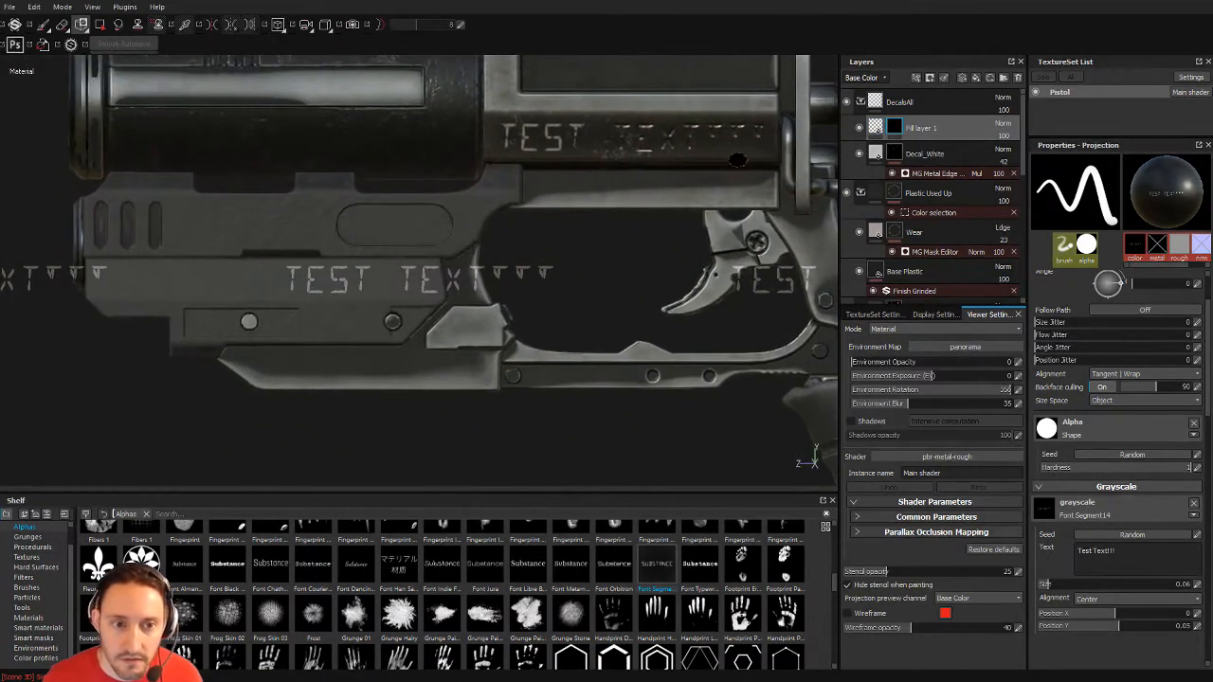
left_click_drag(296, 277, 293, 276)
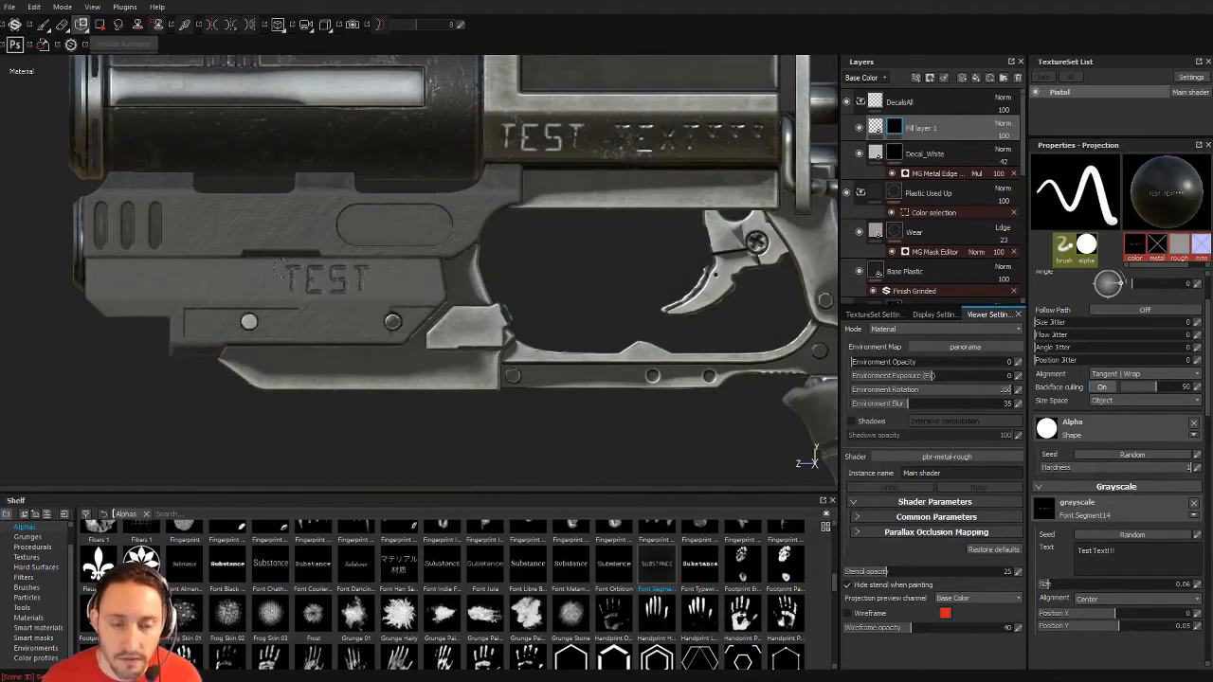
left_click_drag(281, 269, 285, 272)
Step: Bring Fill layer 1's height closer to zero for a shallower engraving
key("1")
scroll(601, 322, "down", 1)
middle_click_drag(601, 323, 658, 386, "alt")
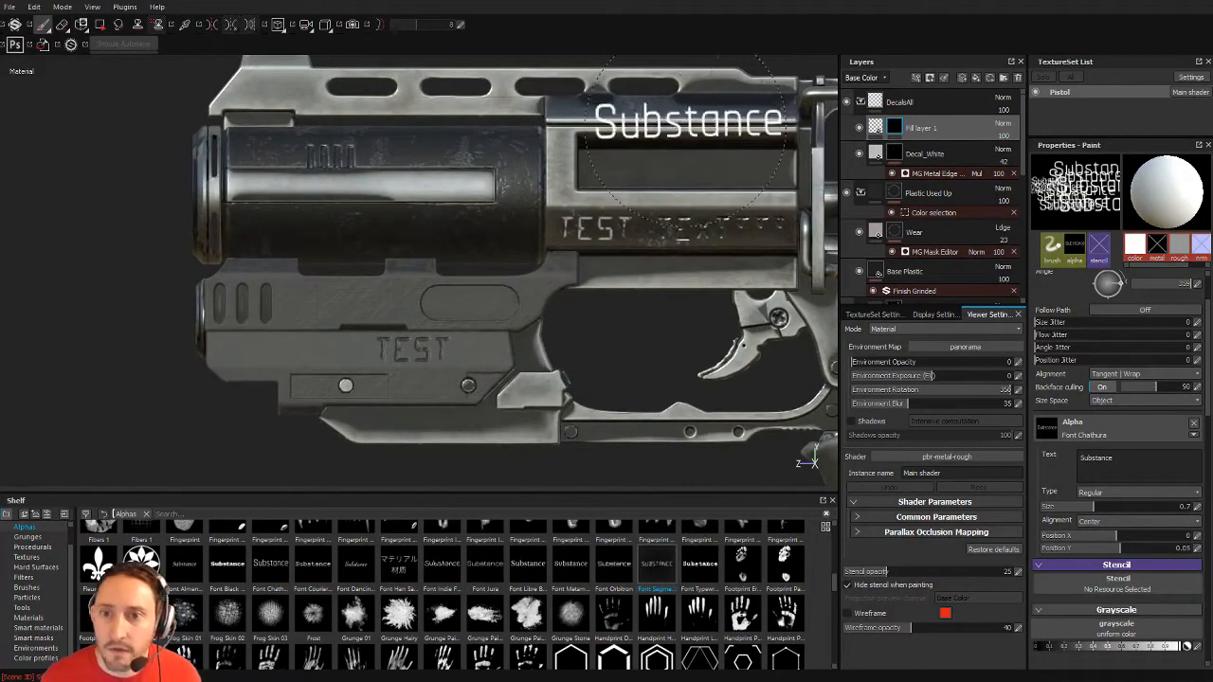
middle_click_drag(686, 121, 491, 99, "alt")
left_click(882, 127)
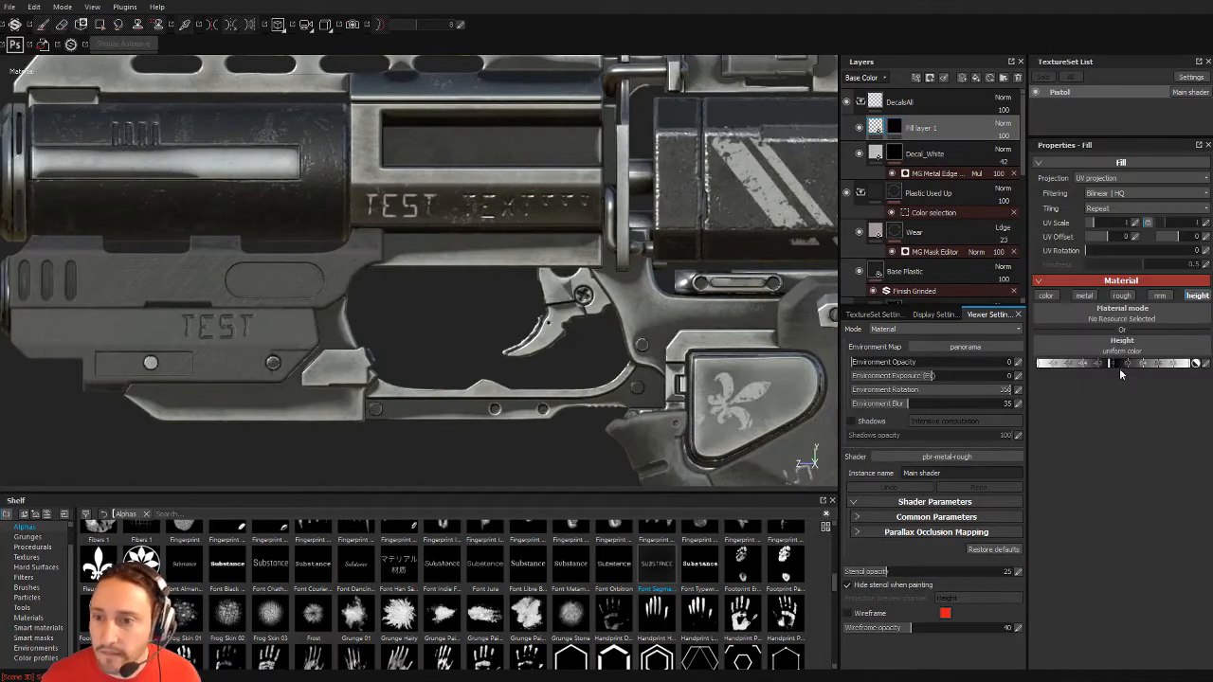
mouse_move(1113, 365)
left_mouse_down()
mouse_move(1124, 367)
mouse_move(1067, 373)
mouse_move(1116, 366)
left_mouse_up()
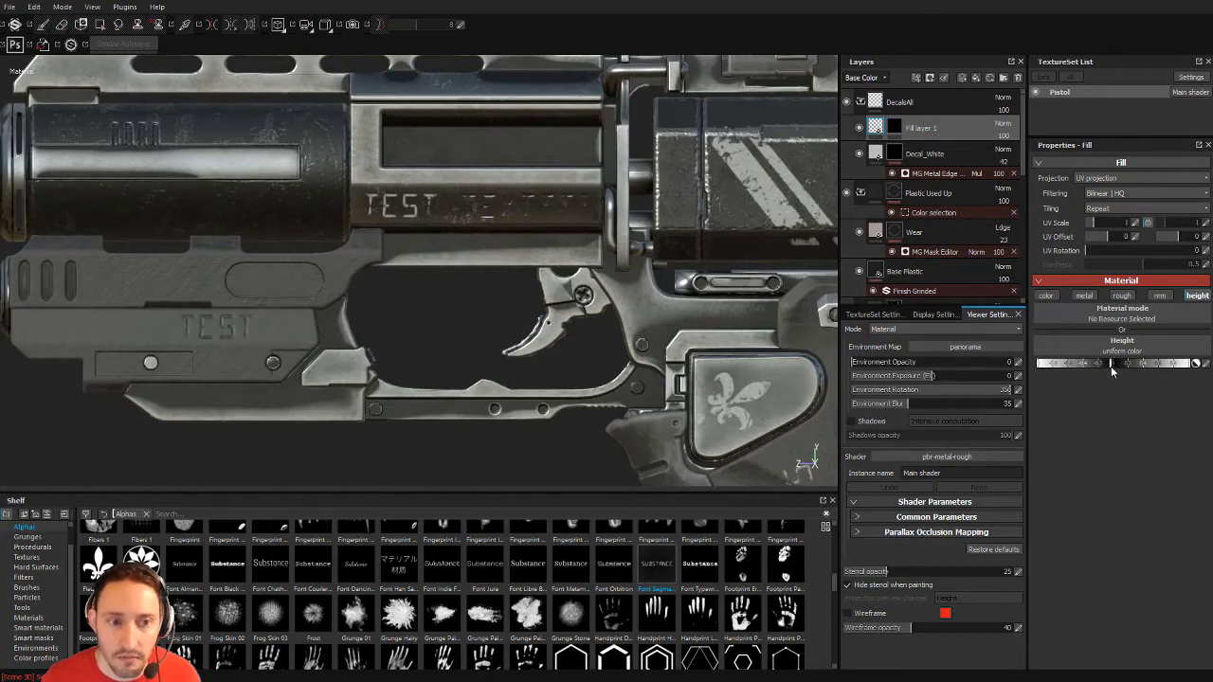
right_click_drag(569, 348, 395, 228, "alt")
left_click_drag(395, 228, 407, 261, "alt")
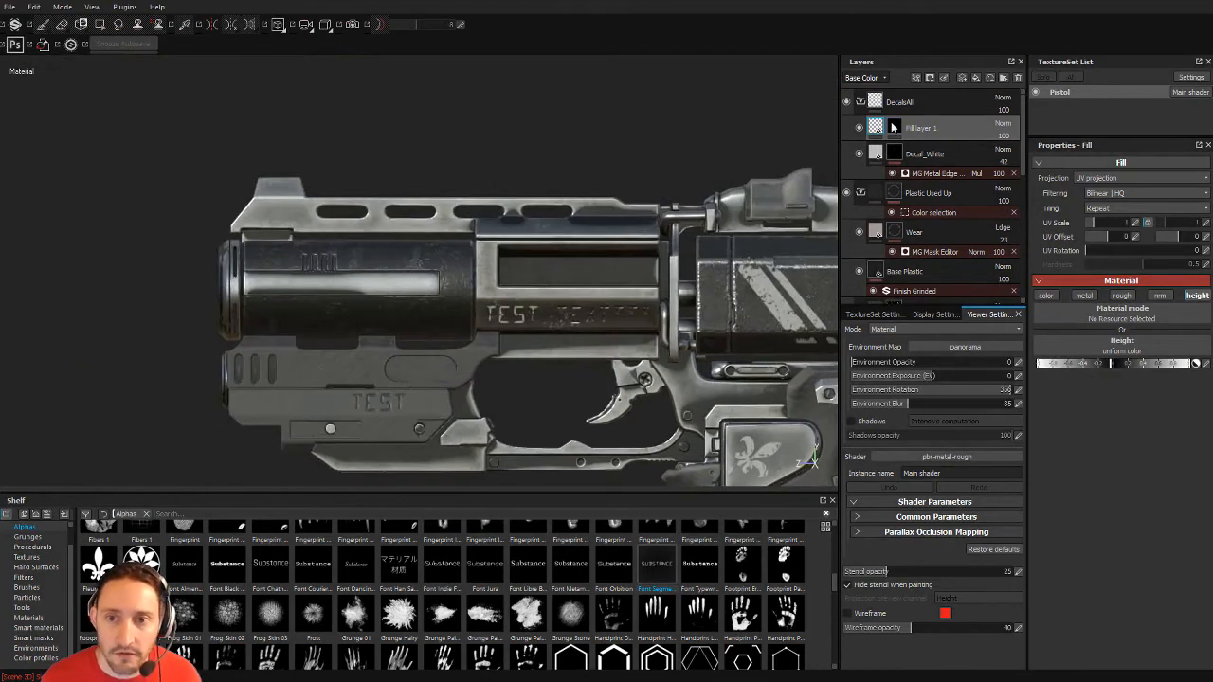
Step: Load the Default Hard brush and paint away the engraved TEST on the front housing in Fill layer 1's mask
left_click(895, 128)
middle_click_drag(516, 261, 474, 152, "alt")
right_click_drag(473, 152, 457, 285, "alt")
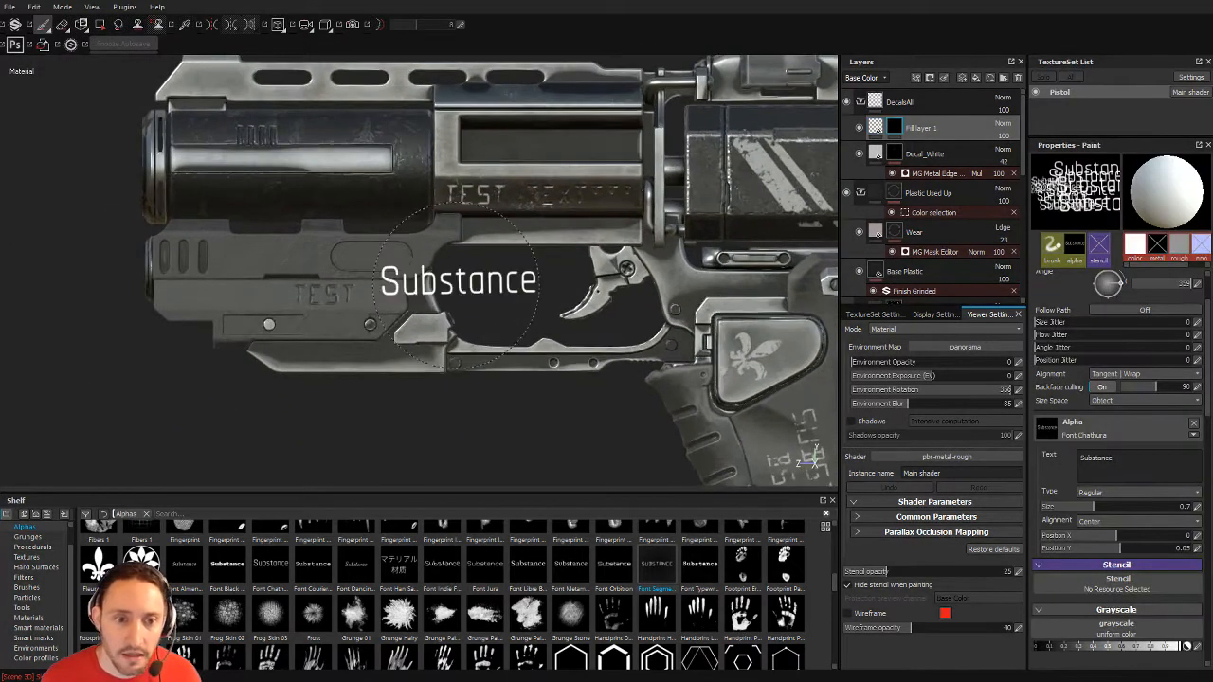
left_click(26, 588)
left_click(227, 589)
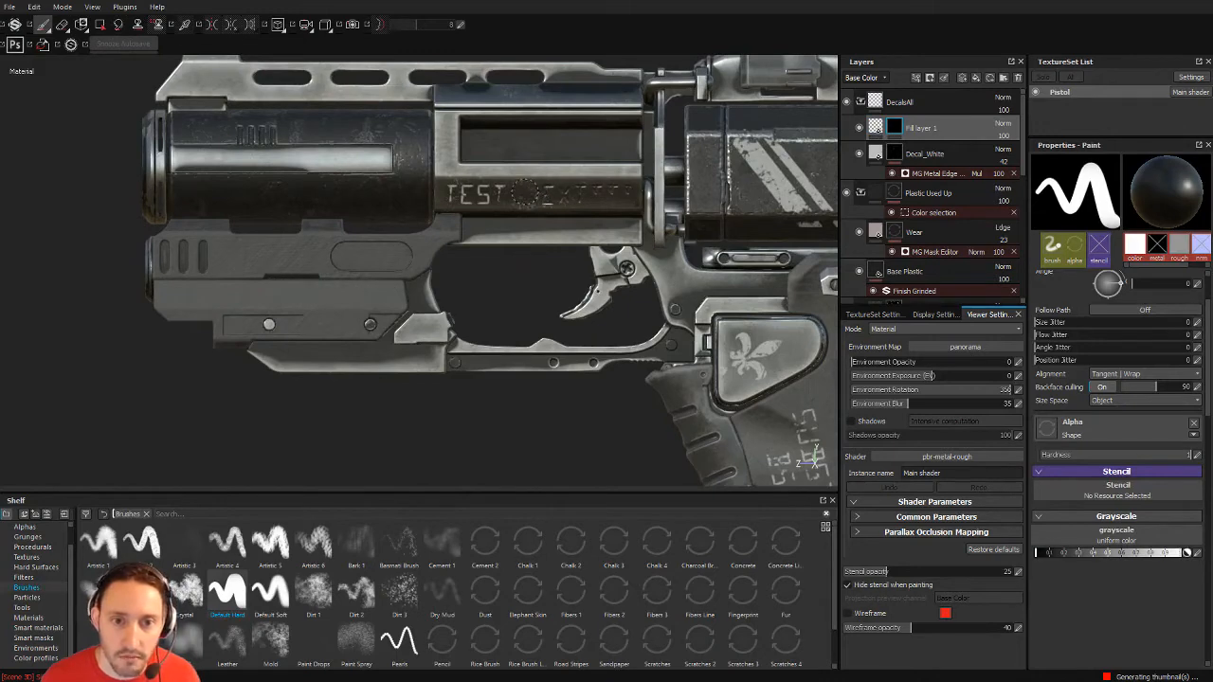
Step: Inspect the painted decals and engraved text across the whole pistol
middle_click_drag(550, 250, 255, 246, "alt")
right_click_drag(255, 246, 180, 172, "alt")
middle_click_drag(424, 225, 717, 196, "alt")
mouse_move(653, 216)
left_mouse_down("alt")
mouse_move(546, 228)
mouse_move(686, 245)
left_mouse_up("alt")
middle_click_drag(686, 245, 525, 280, "alt")
right_click_drag(525, 281, 541, 258, "alt")
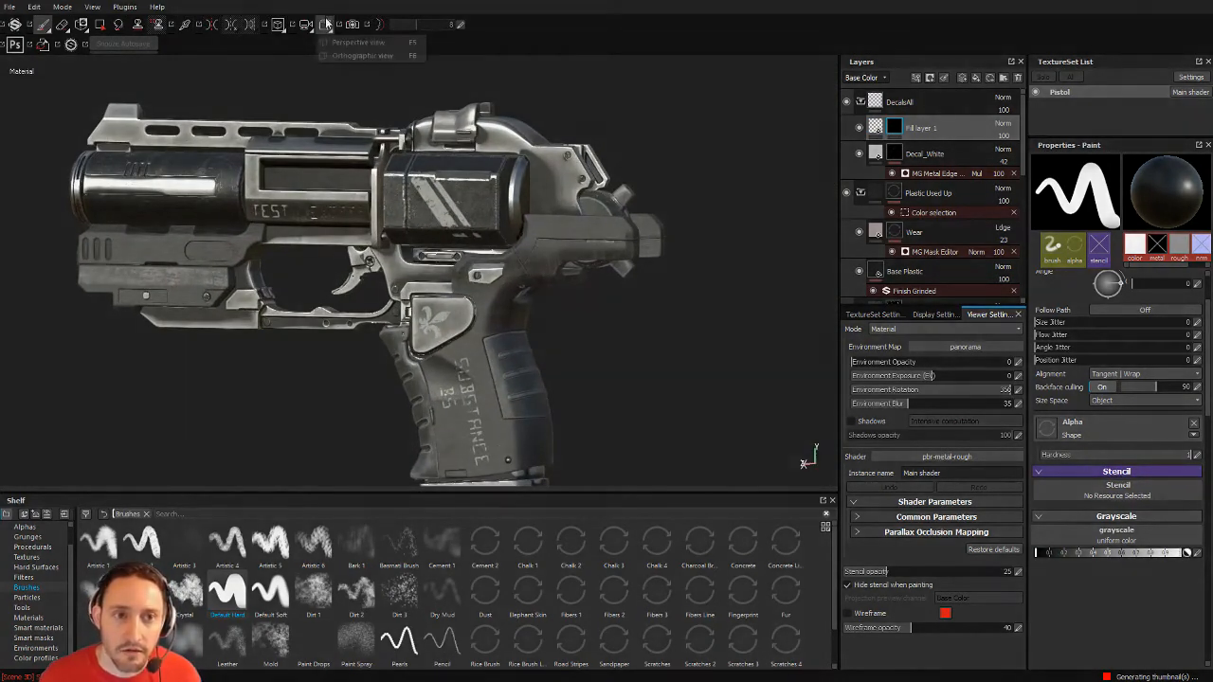